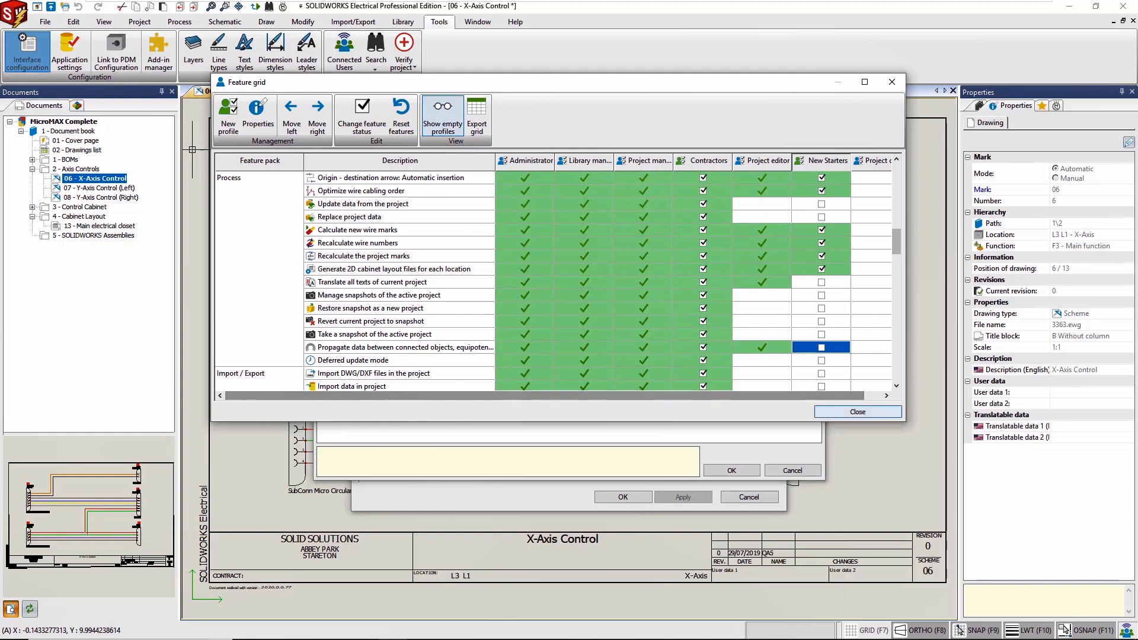
Close the feature grid and confirm the user rights and interface configuration dialogs.
left_click(858, 411)
left_click(731, 470)
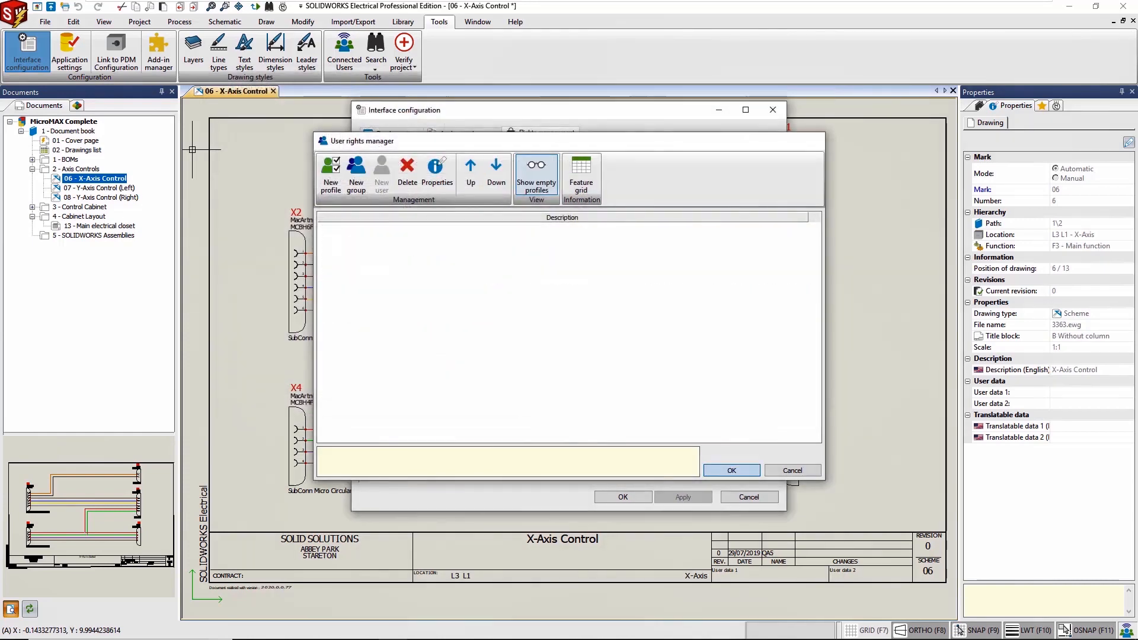
left_click(623, 497)
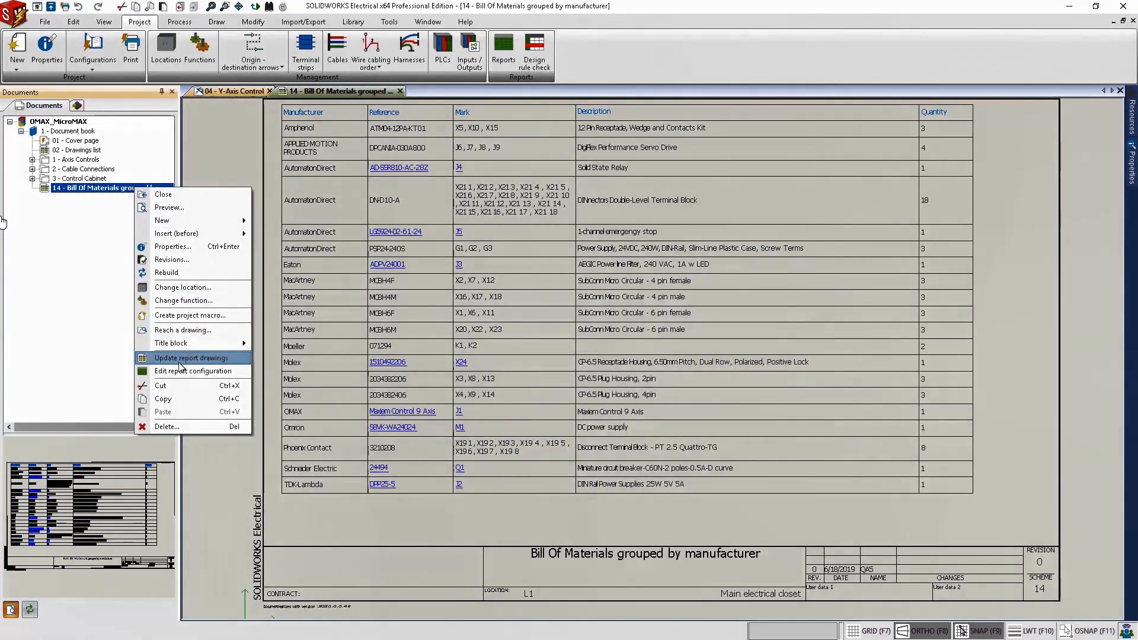
Edit the report configuration of the Bill Of Materials grouped by manufacturer, making the header text bold with a height of 0.15.
left_click(185, 371)
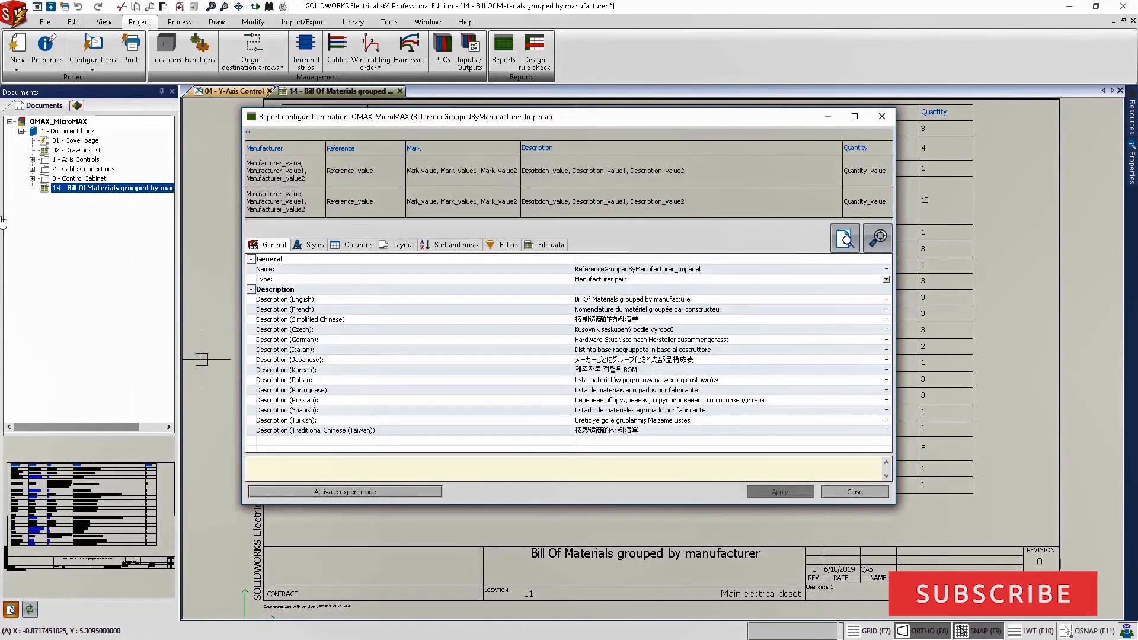
left_click(308, 244)
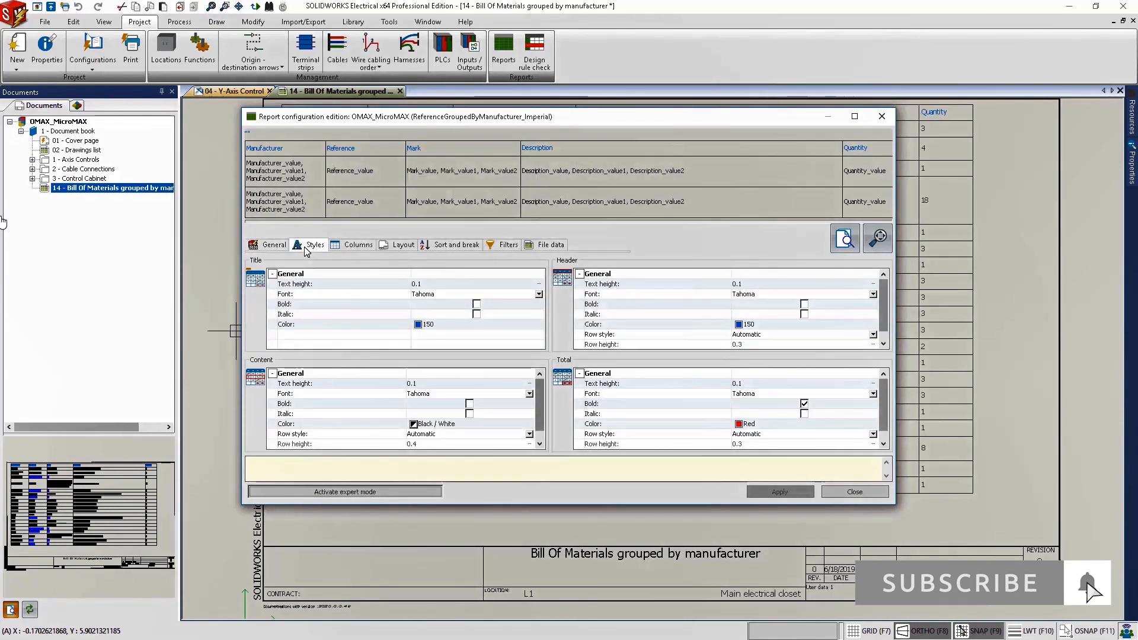
left_click(758, 287)
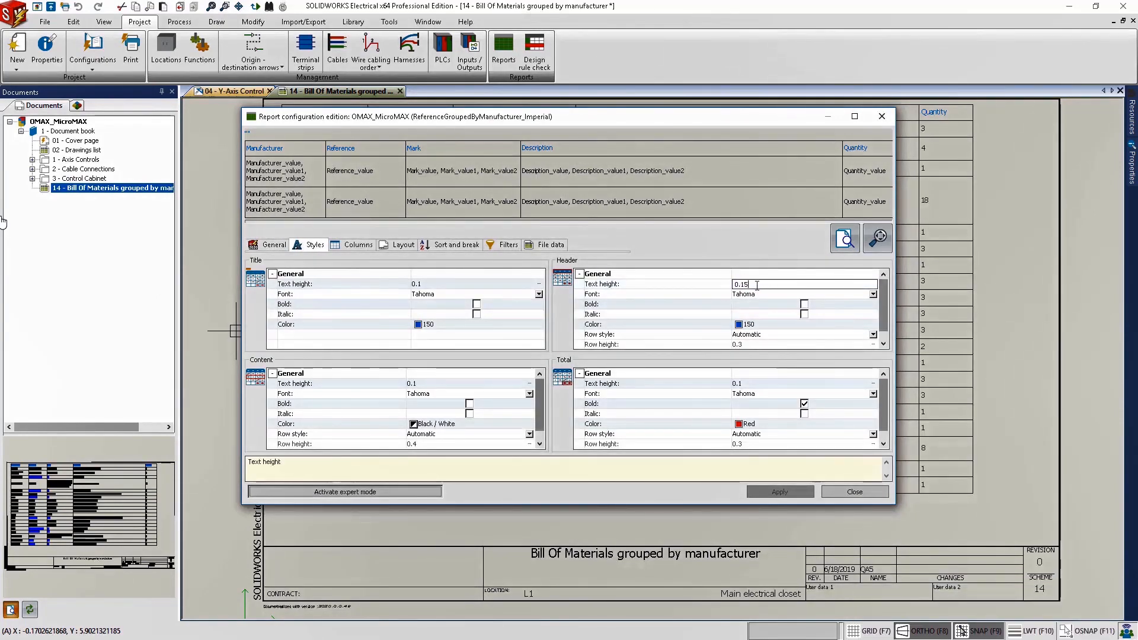
left_click(804, 305)
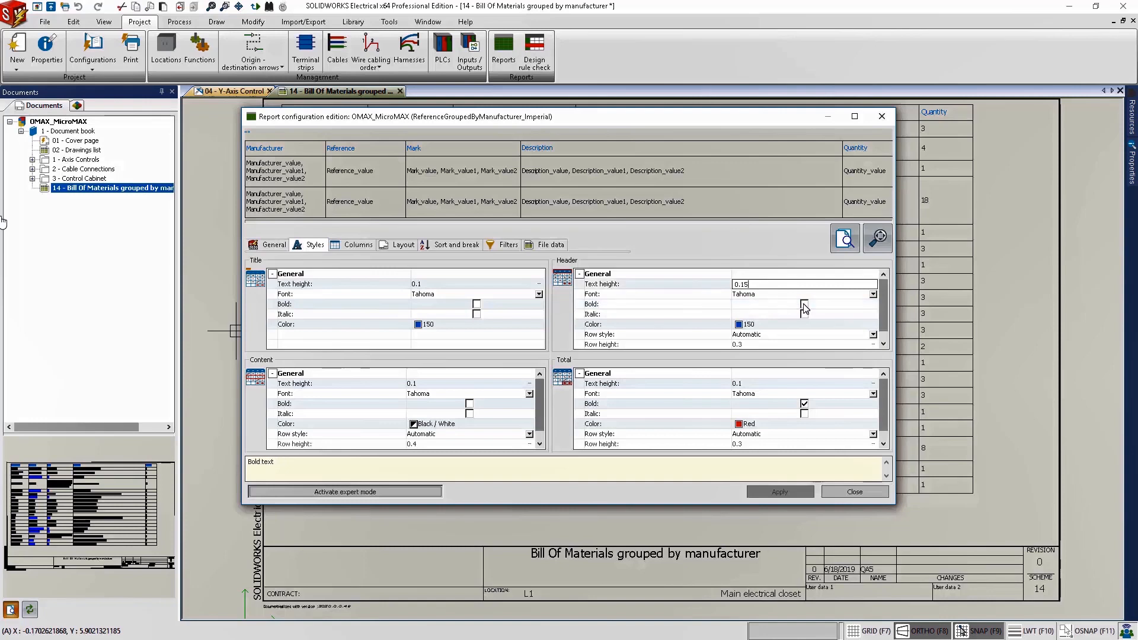
Set the report header to the Fixed height row style with a row height of 0.6, and the content row style to Minimum height.
left_click(812, 335)
left_click(812, 335)
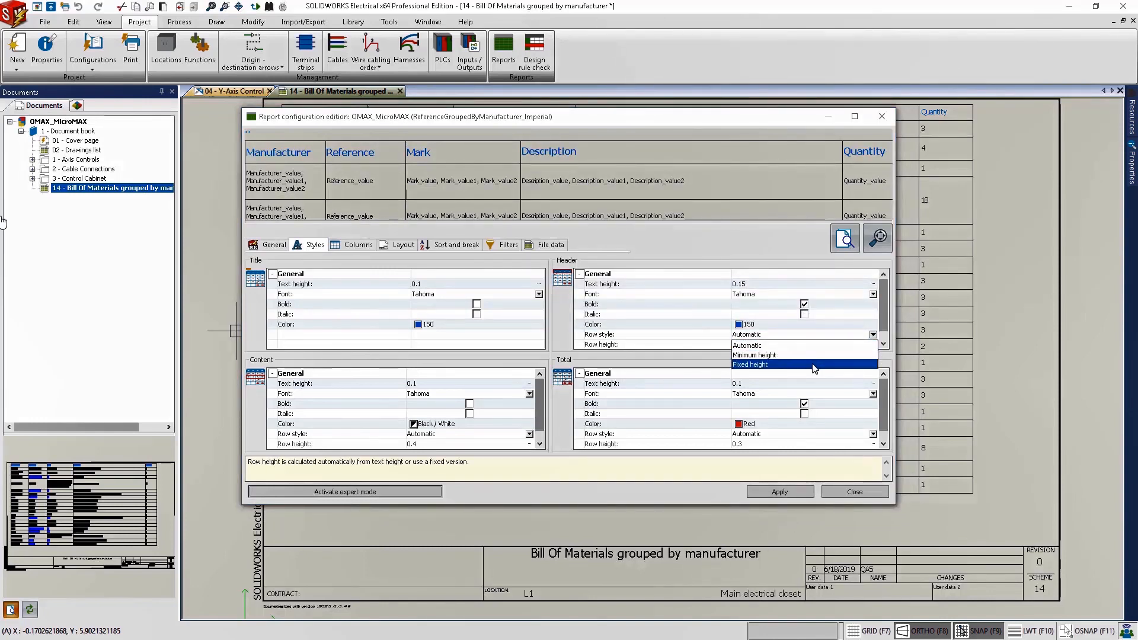
left_click(815, 365)
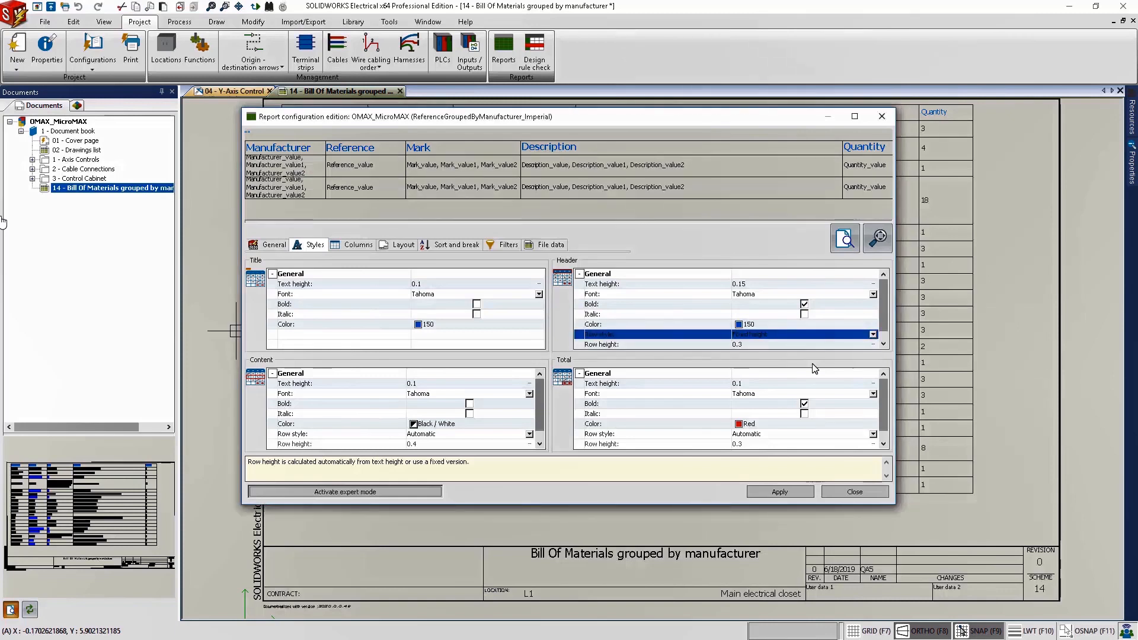
left_click(794, 345)
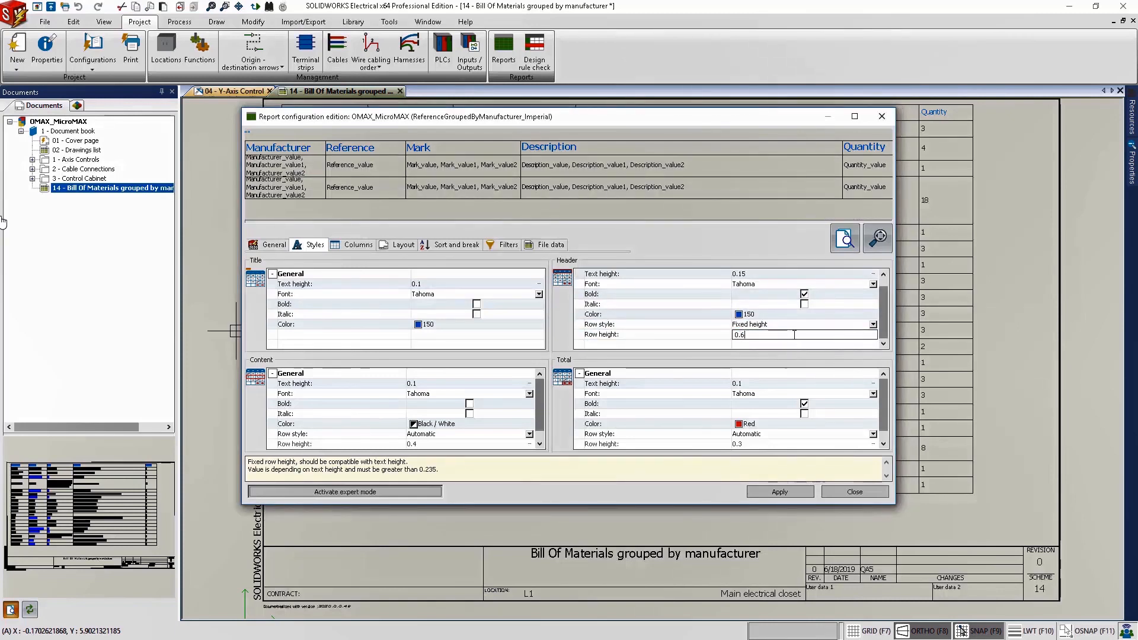
key("Return")
left_click(529, 434)
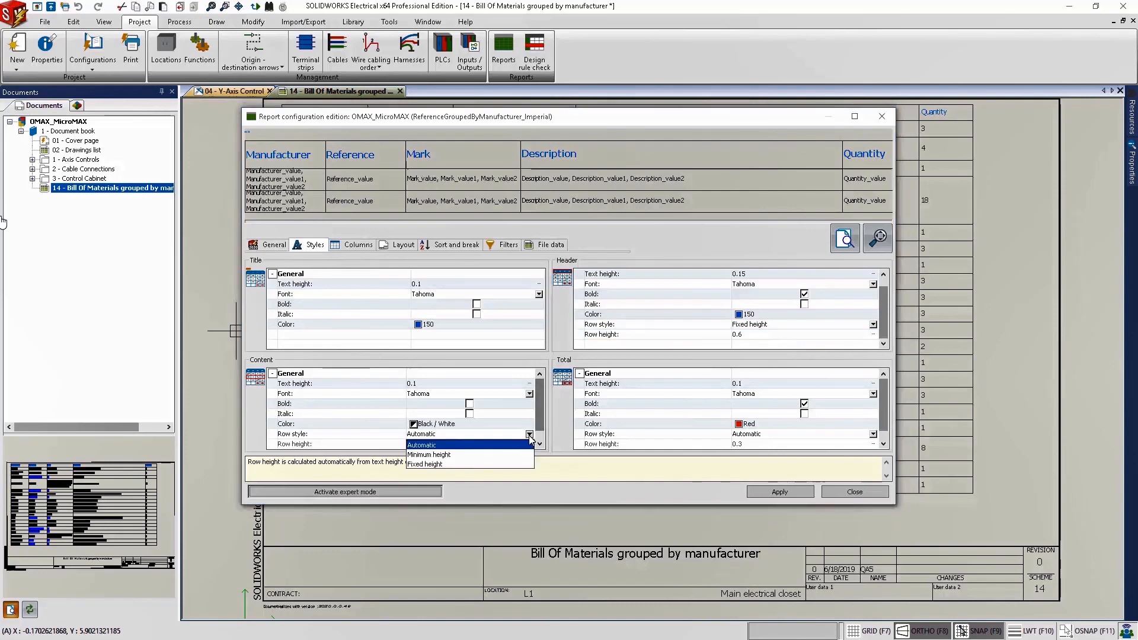
left_click(522, 455)
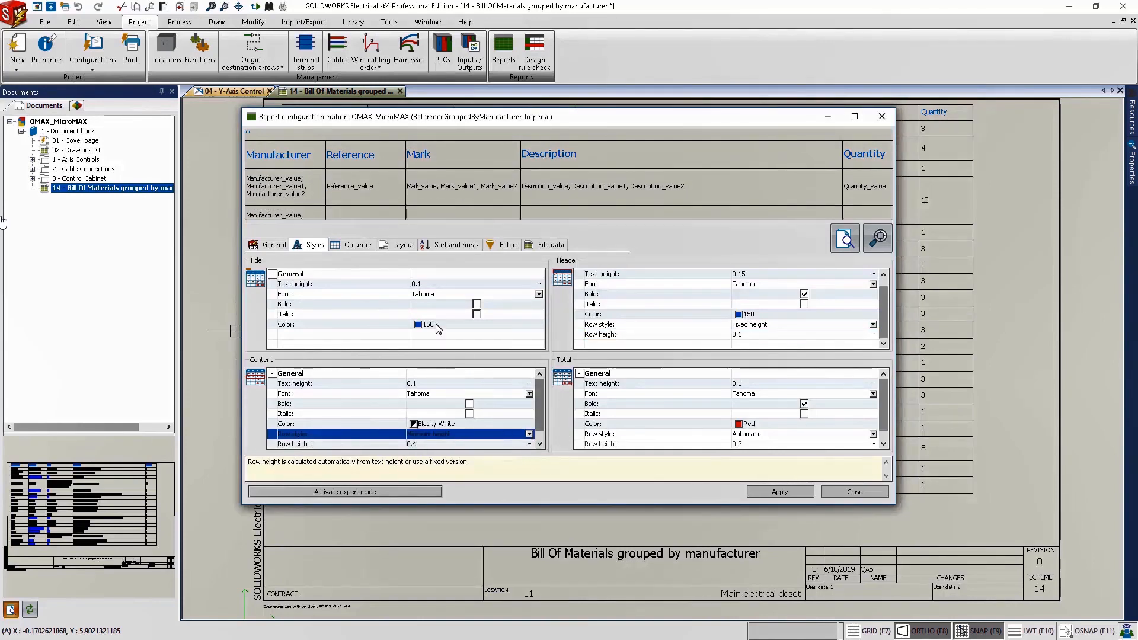
Apply a row-number column to the bill of materials report configuration and update its report drawing.
left_click(358, 245)
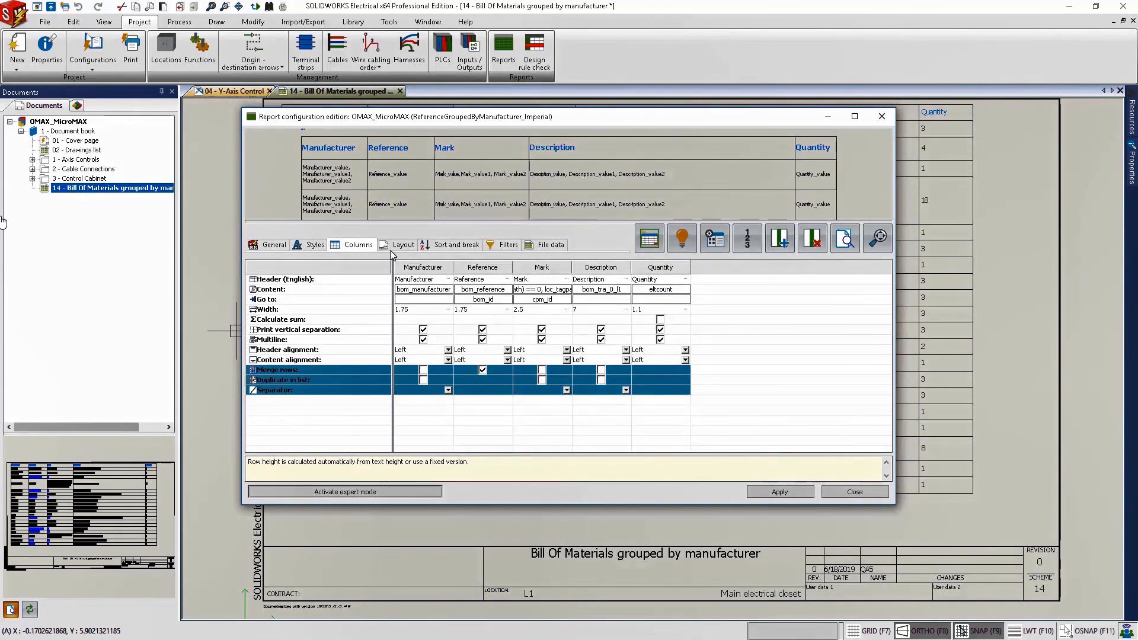
left_click(743, 248)
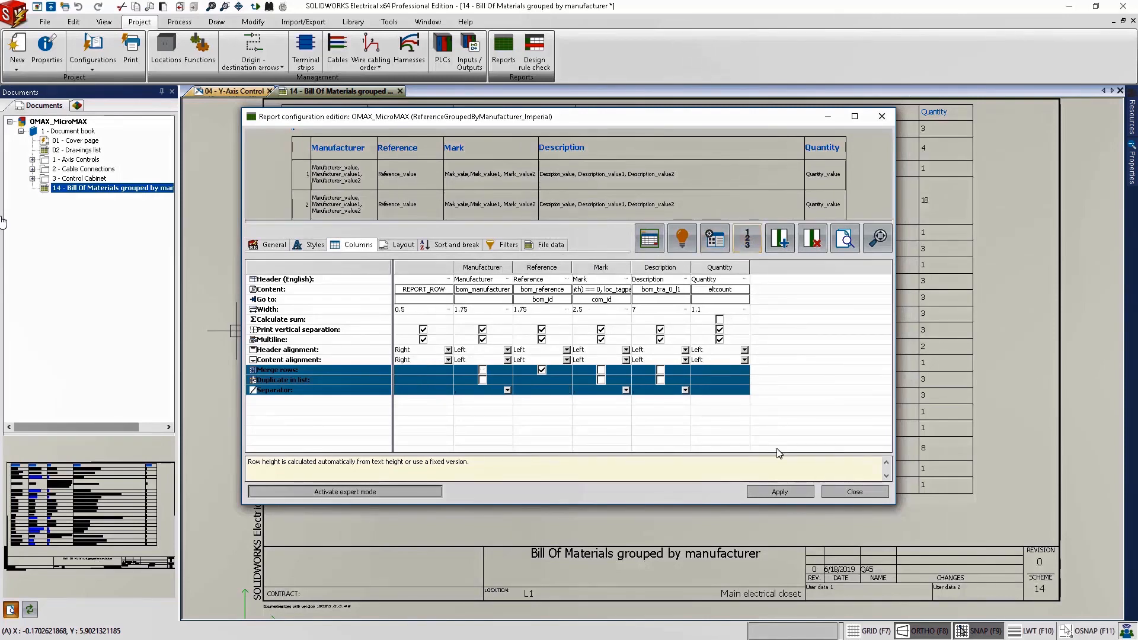
left_click(777, 491)
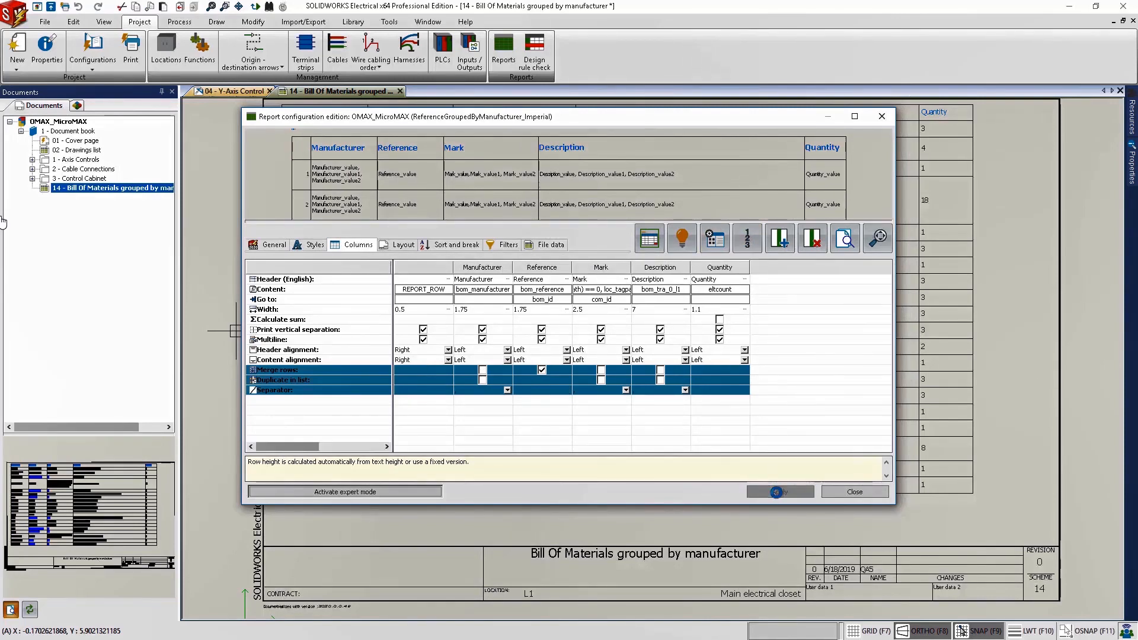
left_click(830, 493)
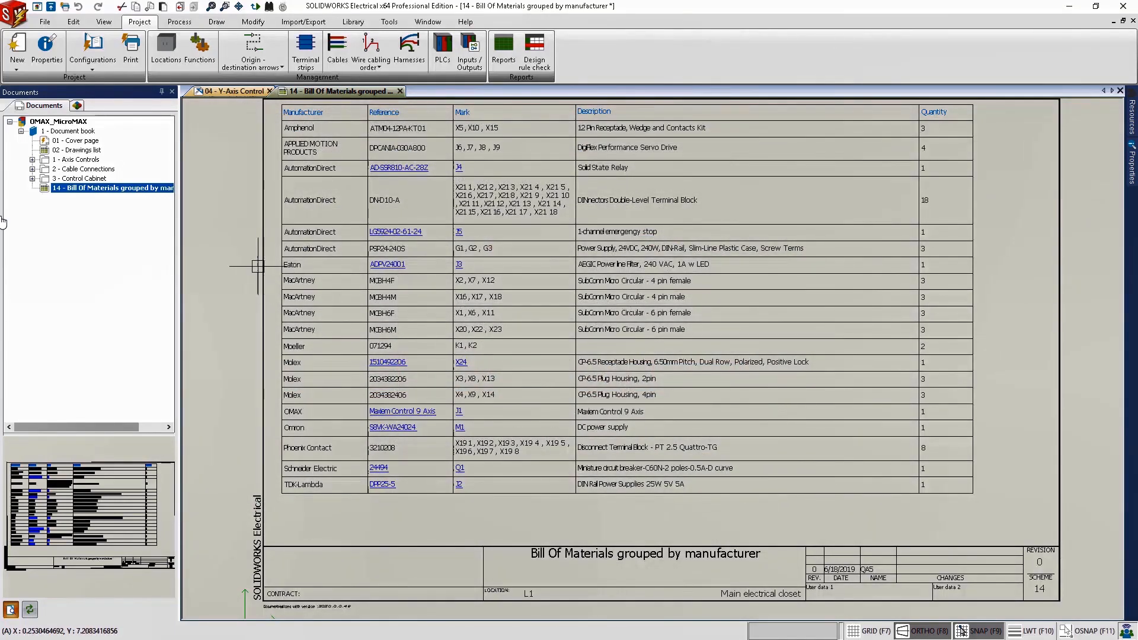
right_click(155, 188)
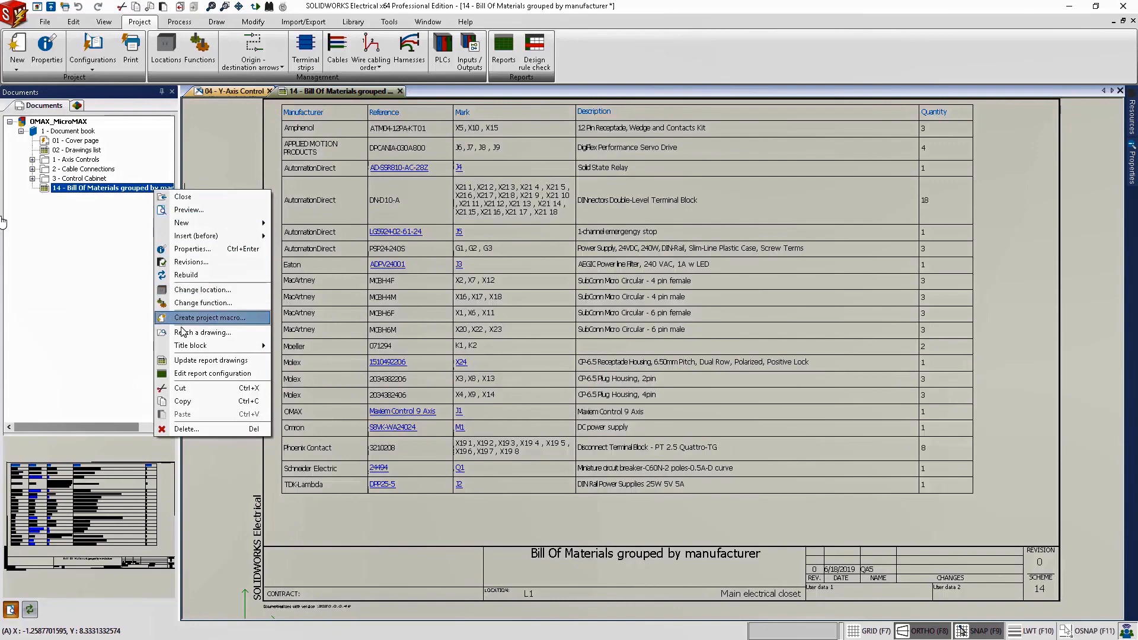
left_click(199, 360)
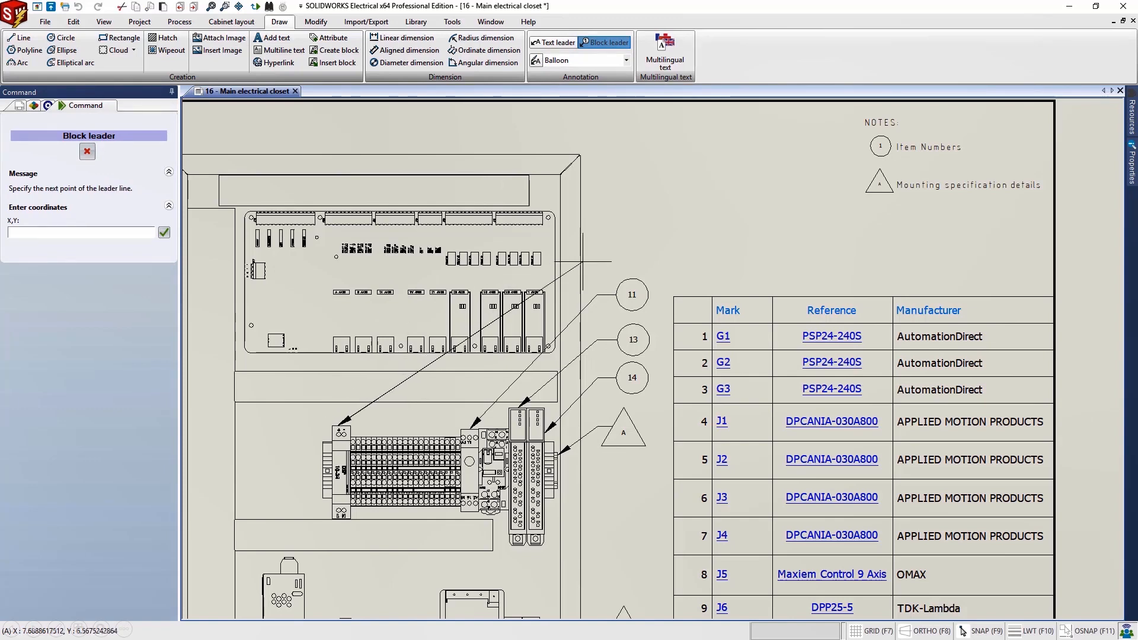
Finish the balloon block leader on the terminal strip's end component above the cabinet rail, giving it tag number 9.
left_click(616, 255)
left_click(560, 290)
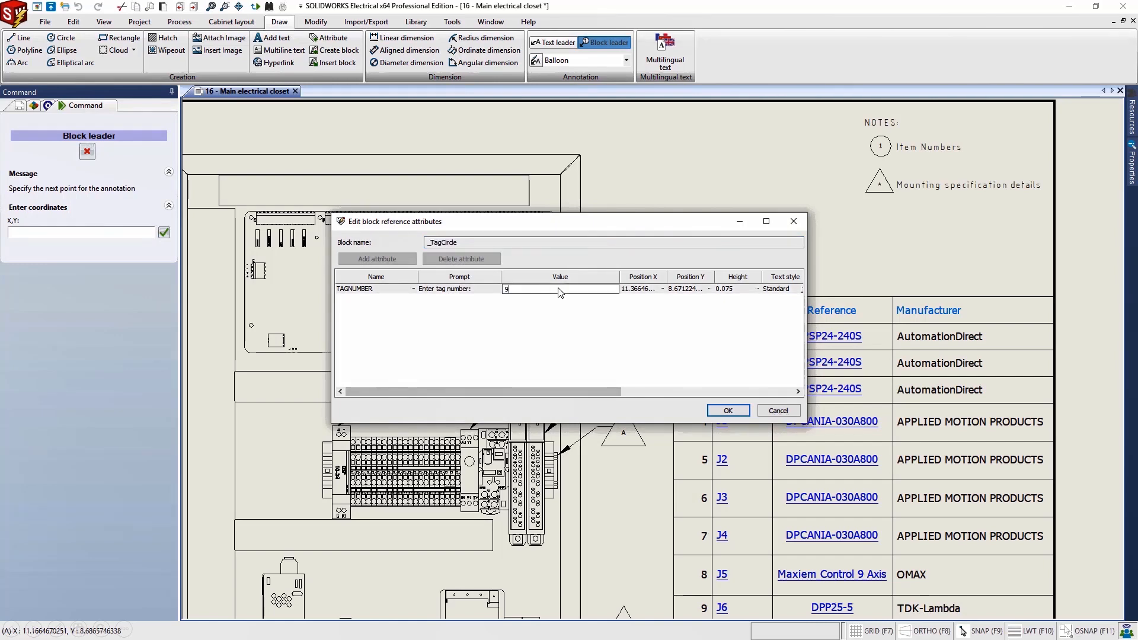
left_click(714, 410)
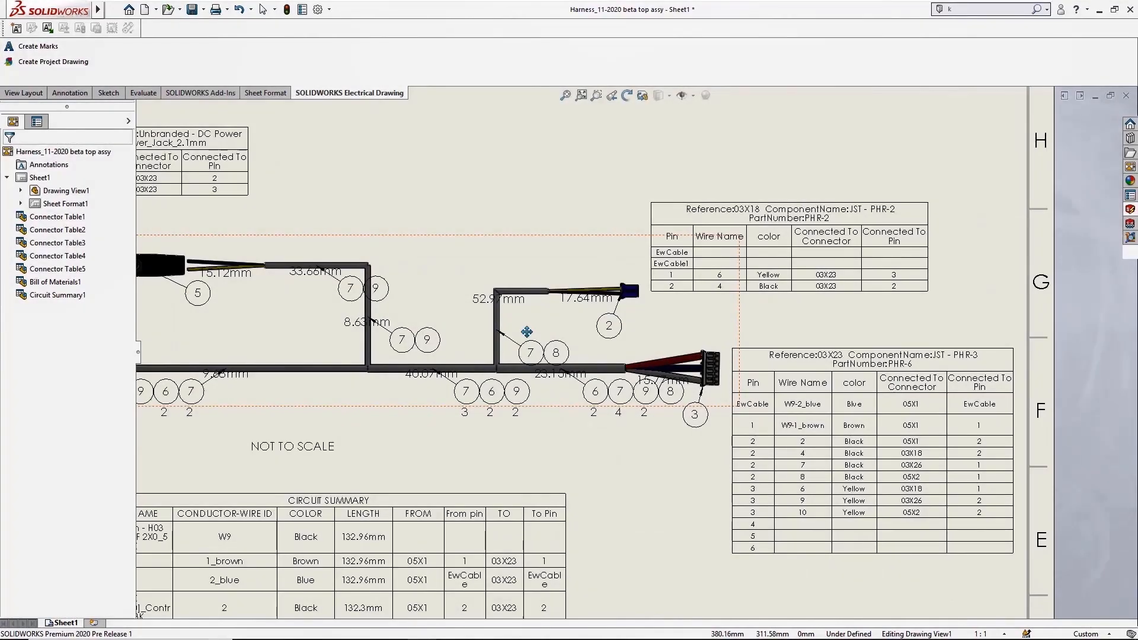
Switch to SOLIDWORKS Electrical and replace the wire style of the black wires from connector 03X23 with YE [E055-024], propagating it to the equipotential.
key("ctrl+Tab")
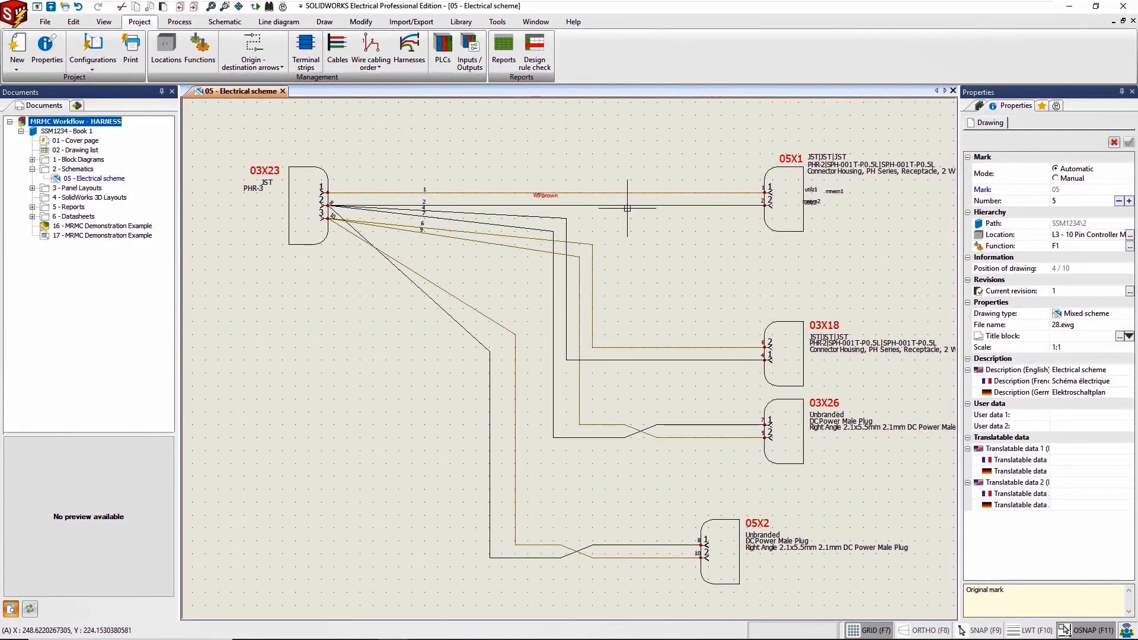
left_click(556, 209)
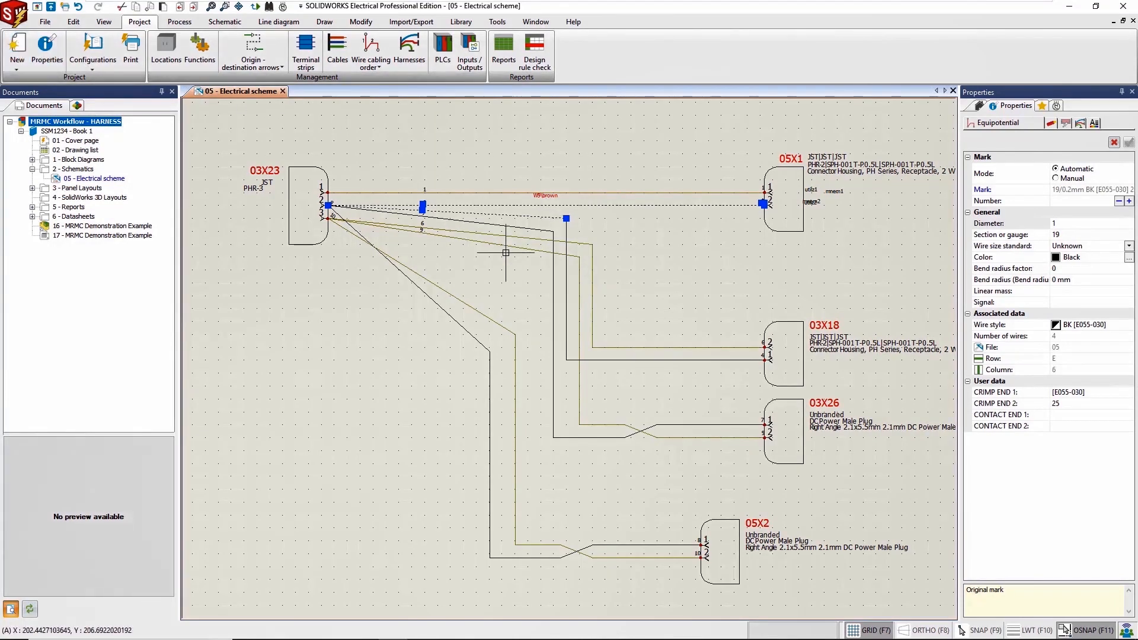
right_click(544, 215)
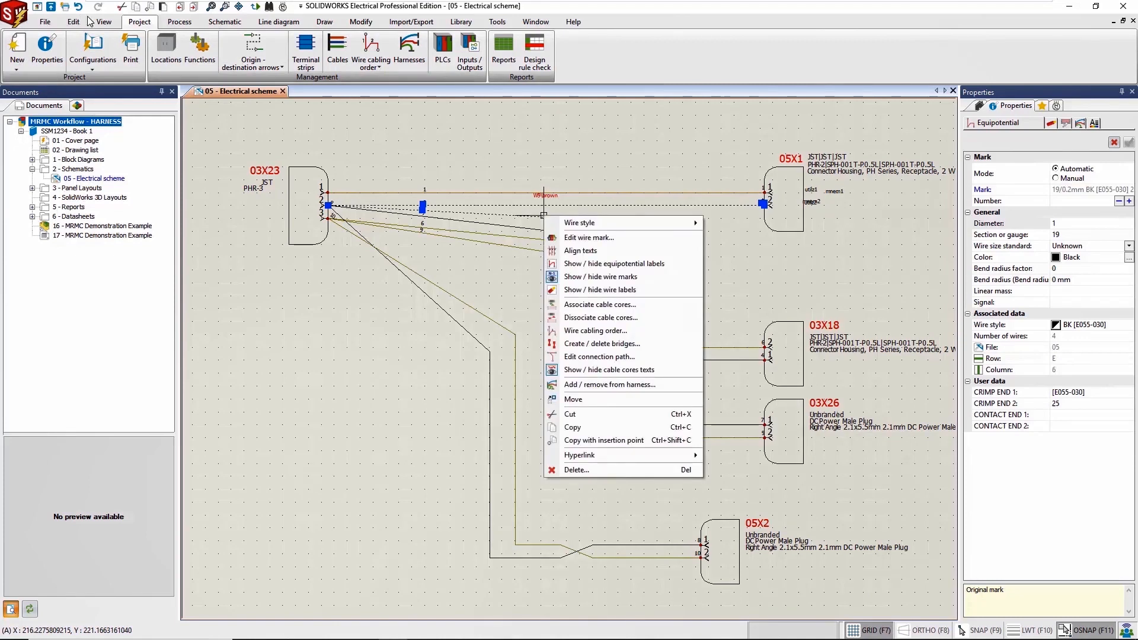
mouse_move(696, 224)
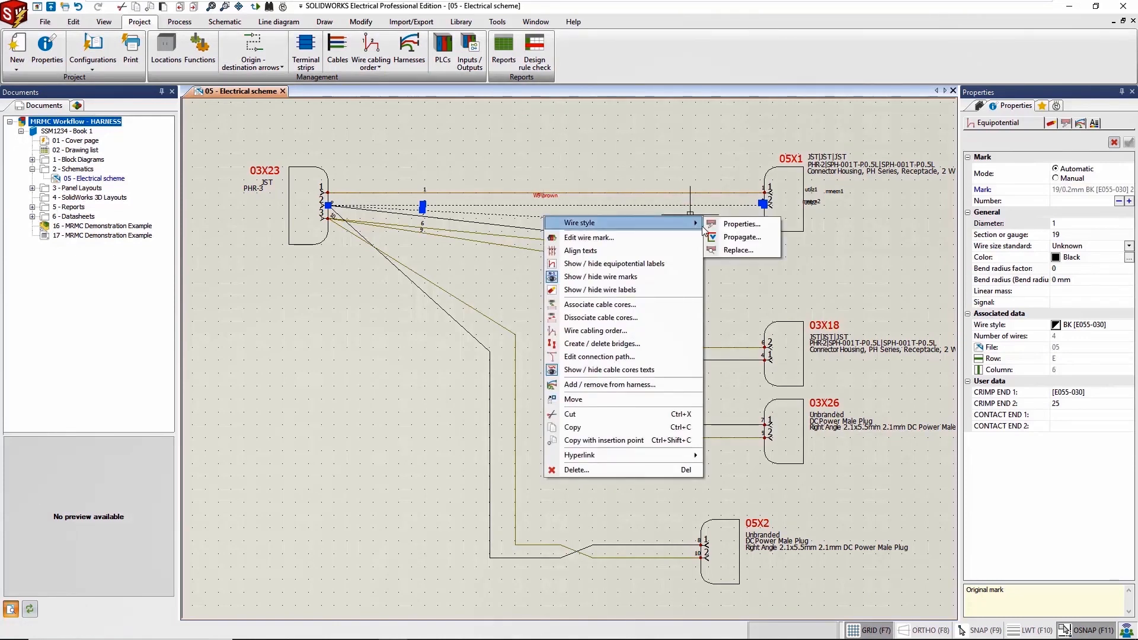
left_click(737, 247)
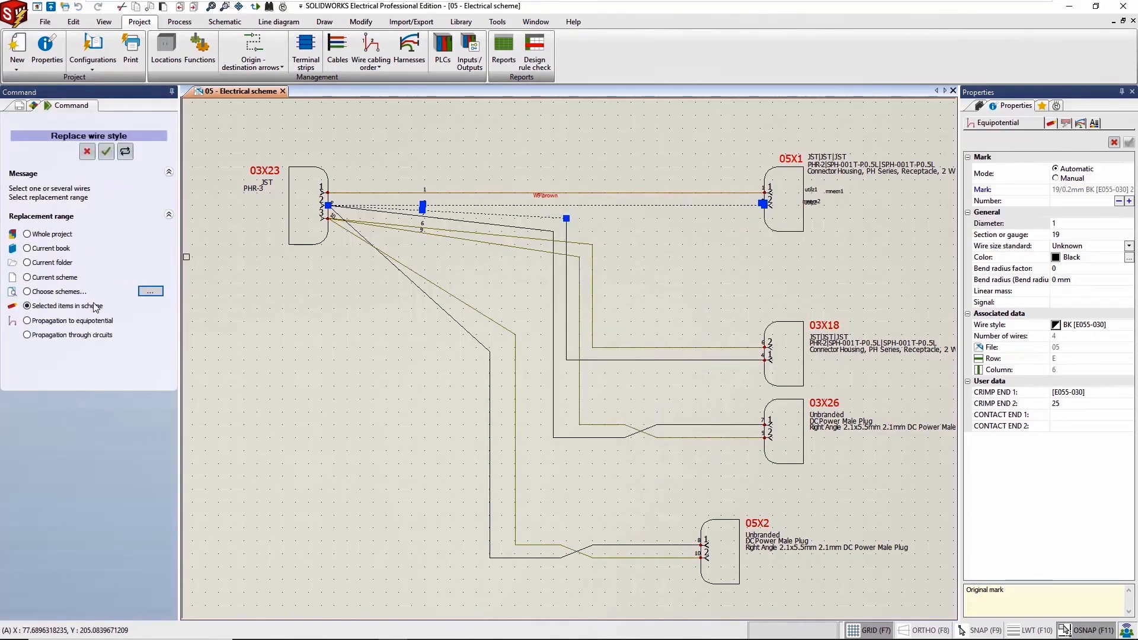
left_click(86, 322)
right_click(186, 256)
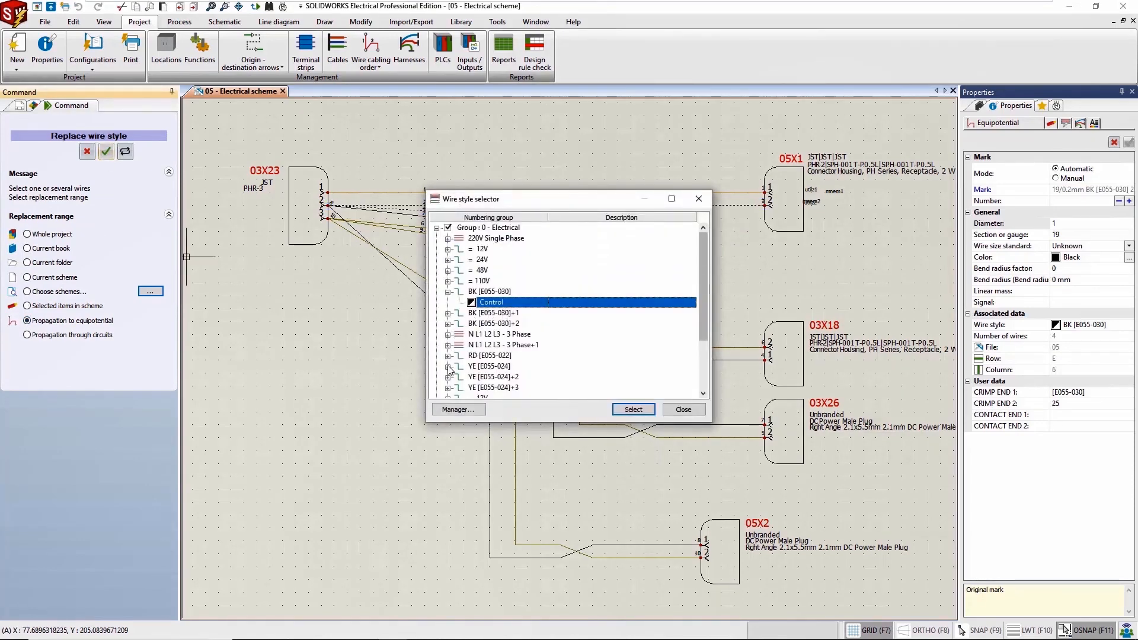
left_click(487, 378)
left_click(633, 410)
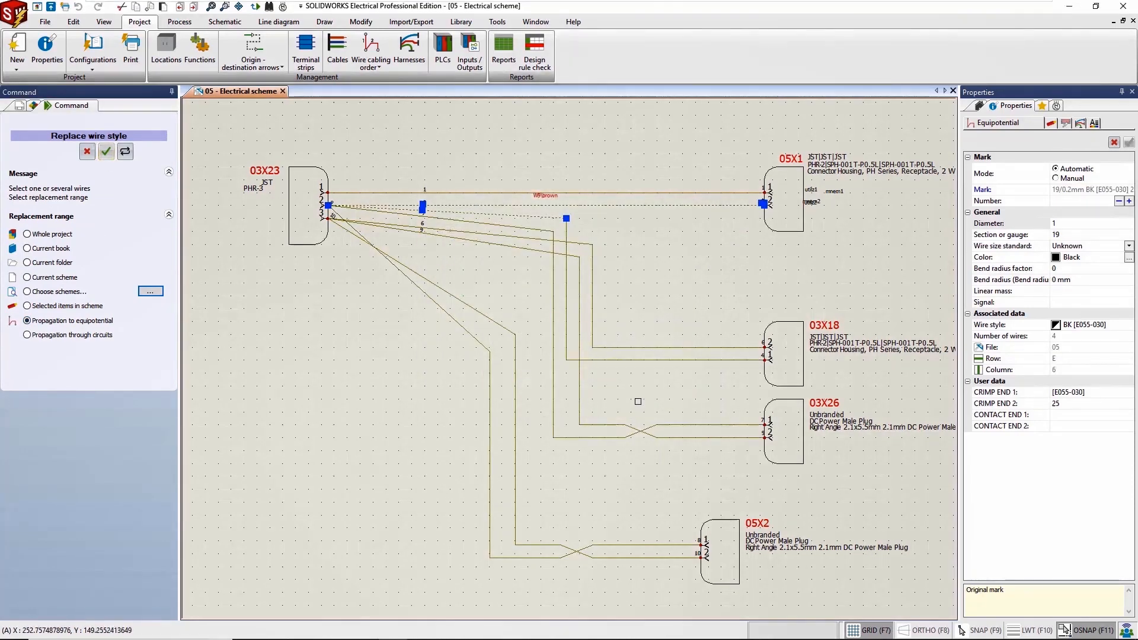
right_click(650, 290)
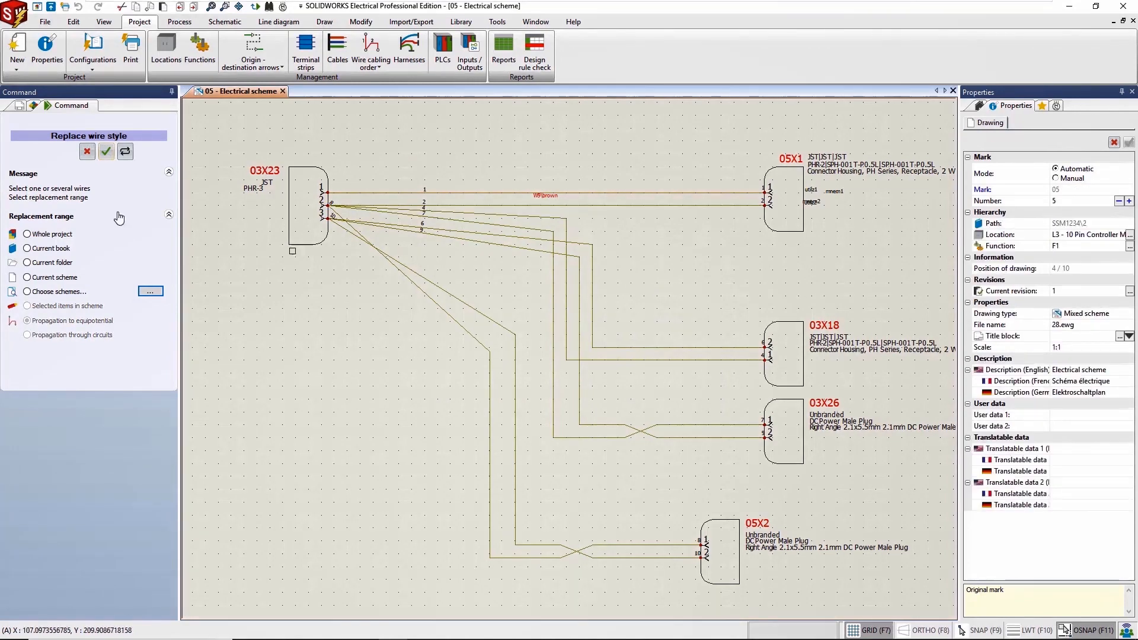
left_click(84, 157)
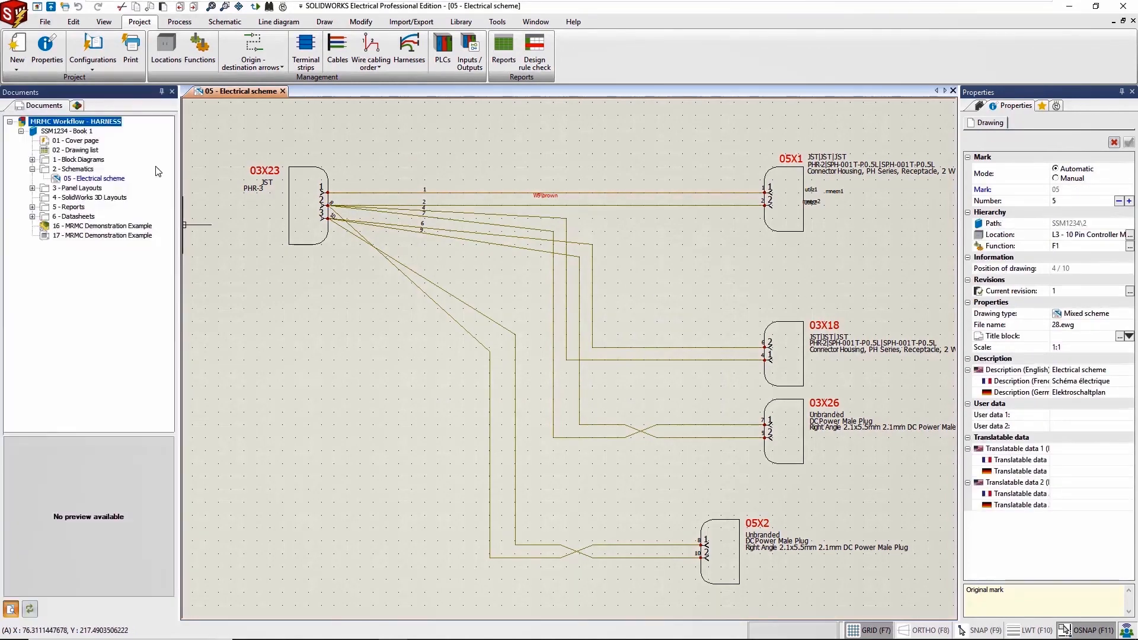
Set the diameter to 0.5 for the two upper wires running from pin 2 of connector 03X23 and save the property change.
left_click(596, 205)
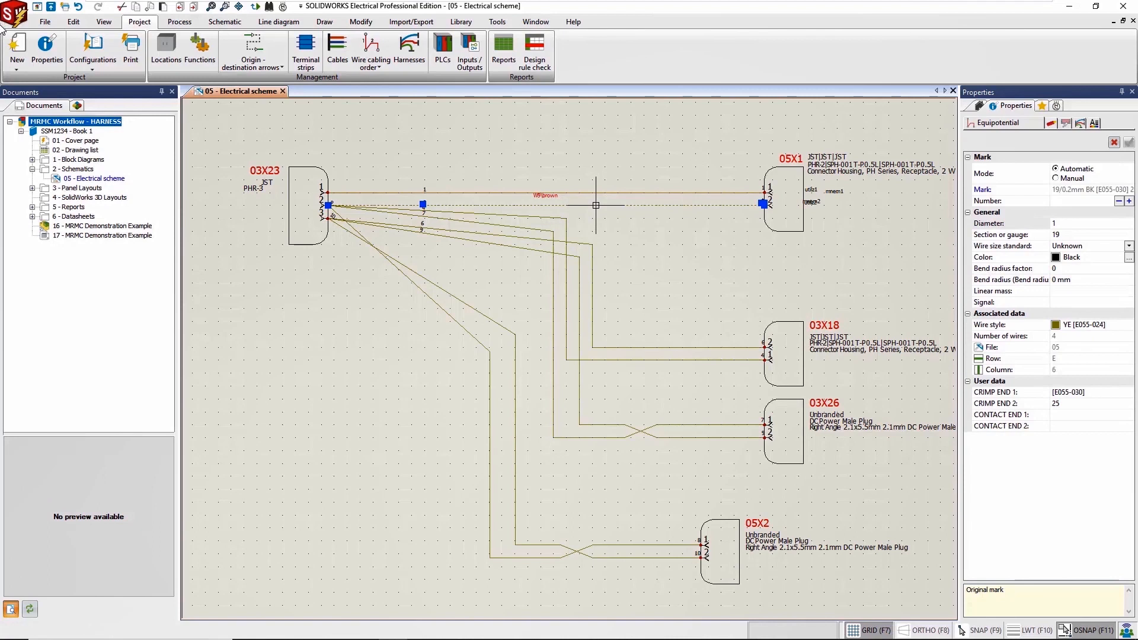
left_click(550, 215)
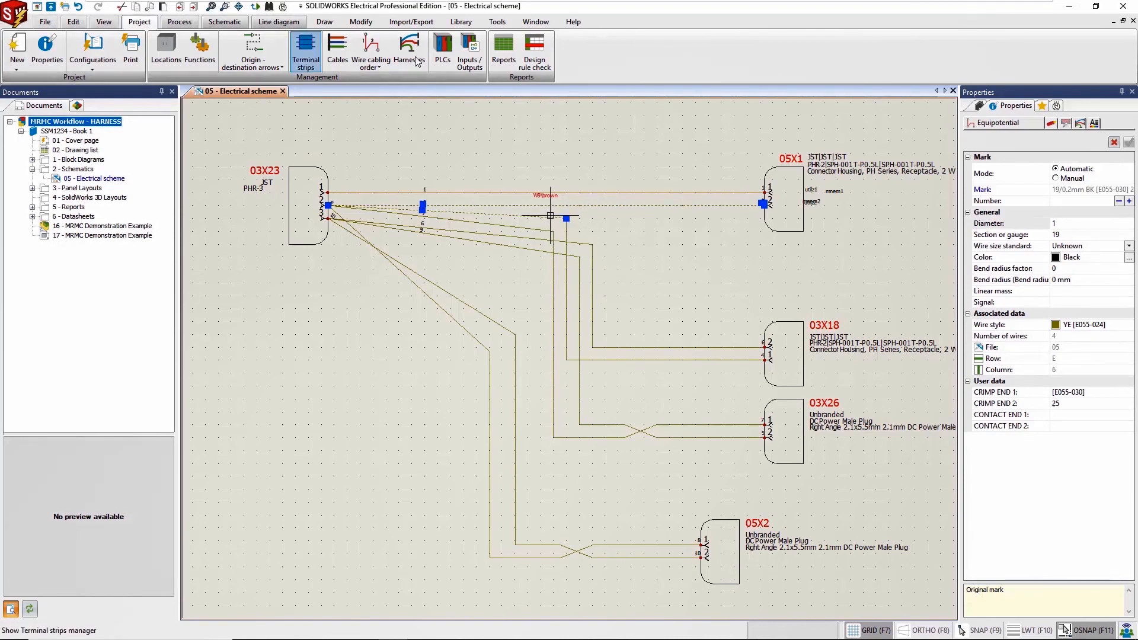
left_click(1071, 225)
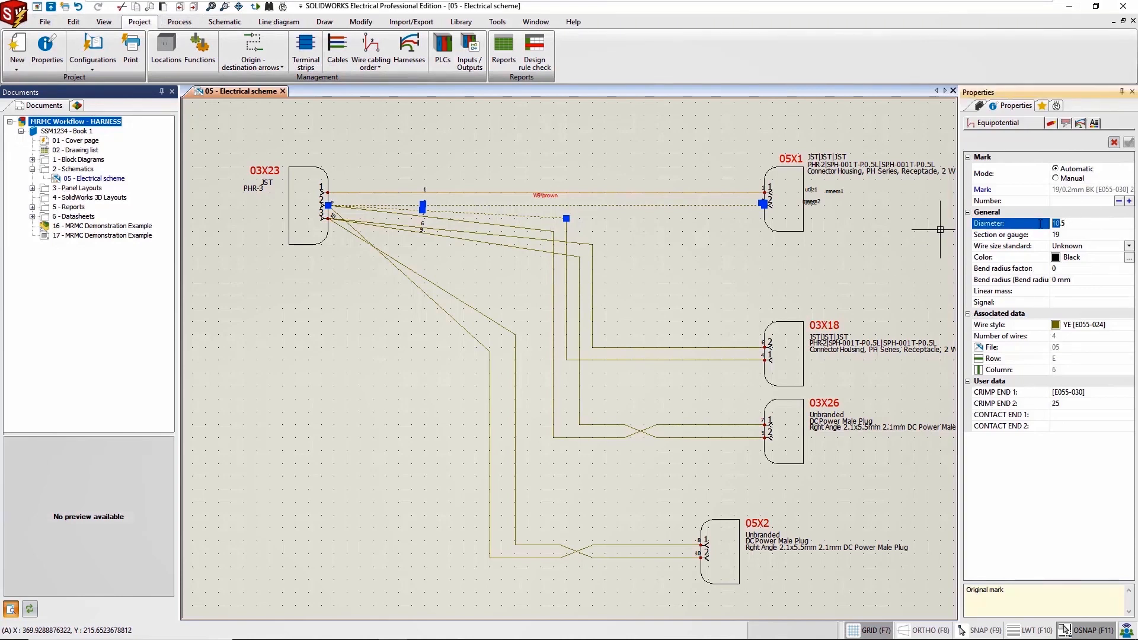
type("0")
left_click(1128, 143)
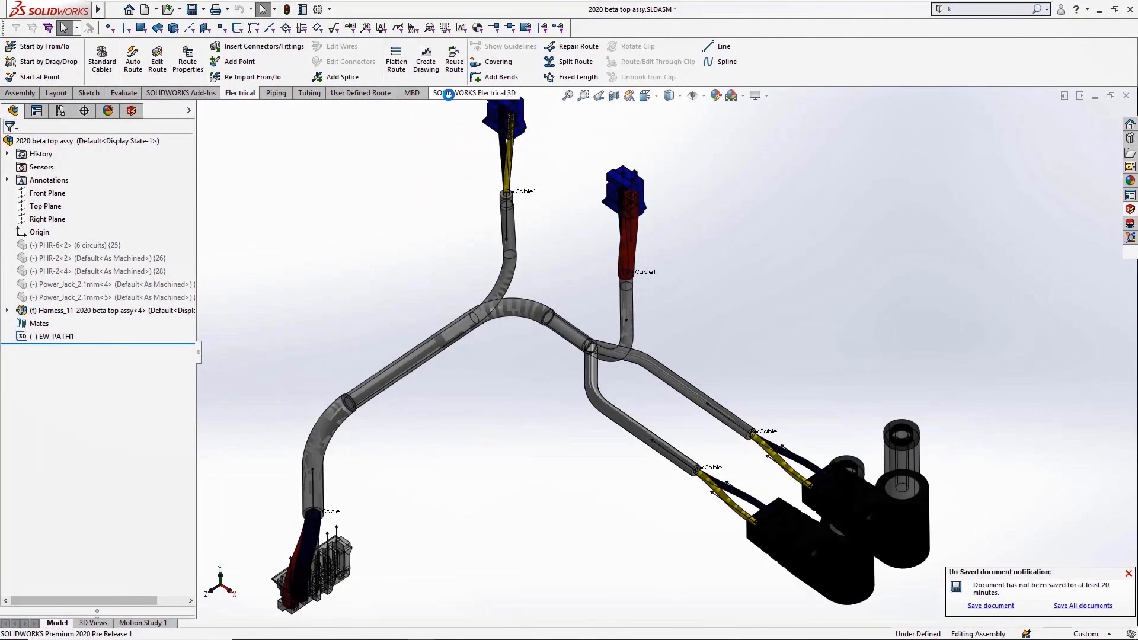
Switch to SOLIDWORKS and run Route Harnesses on the 2020 beta top assy assembly.
left_click(476, 92)
left_click(320, 59)
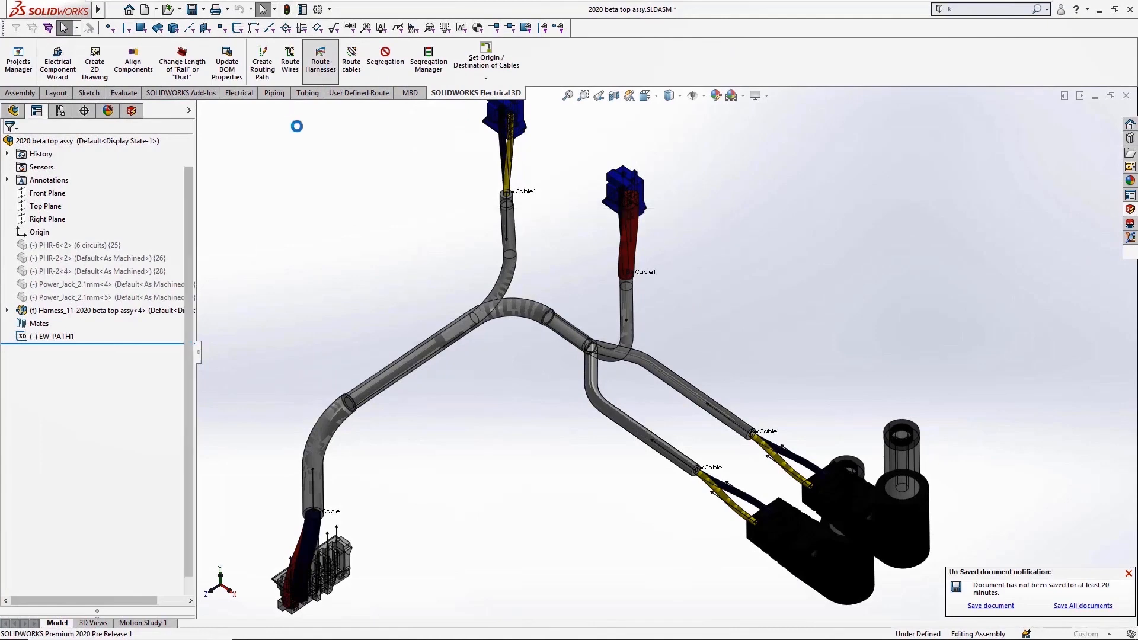
left_click(12, 144)
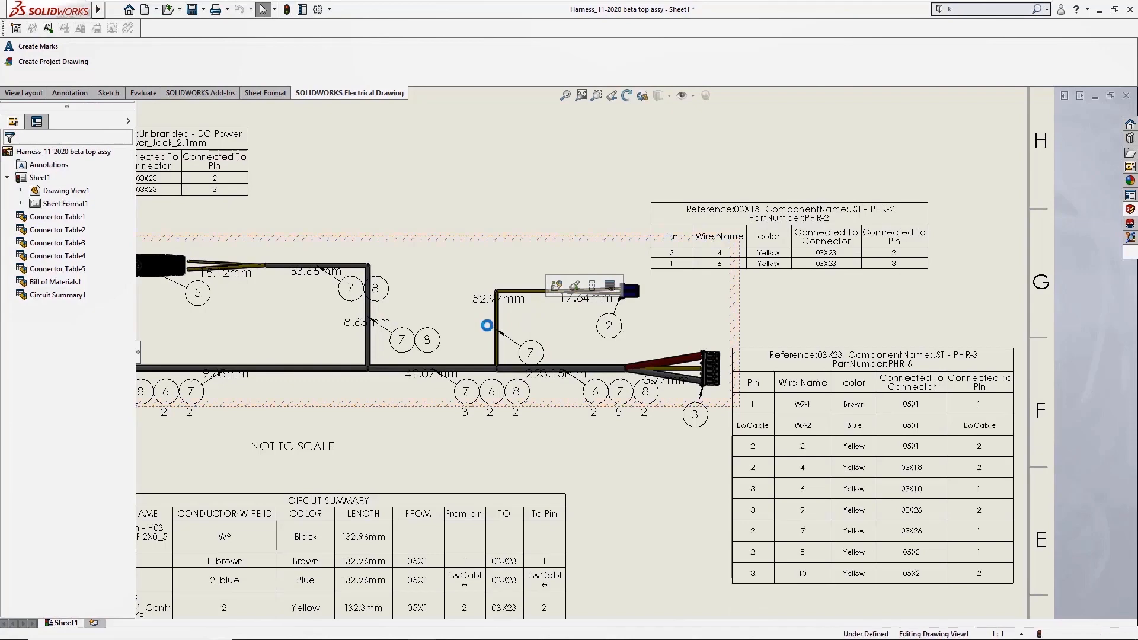
Try to delete the selected item in the harness drawing view.
key("Delete")
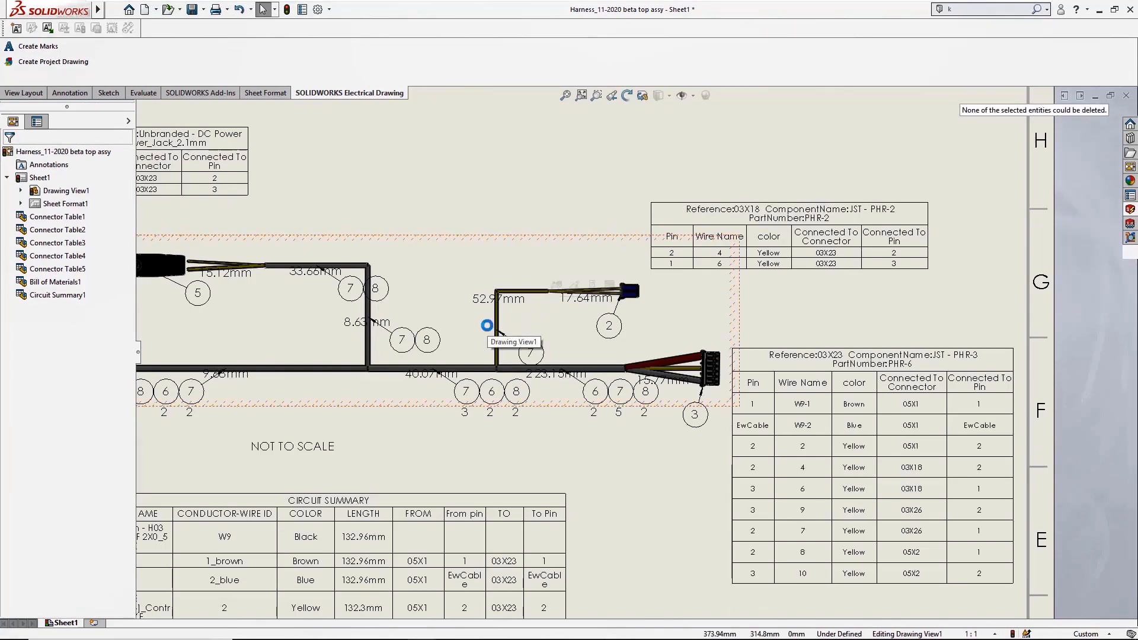
mouse_move(357, 356)
middle_mouse_down()
mouse_move(917, 375)
mouse_move(892, 322)
mouse_move(729, 239)
mouse_move(697, 110)
middle_mouse_up()
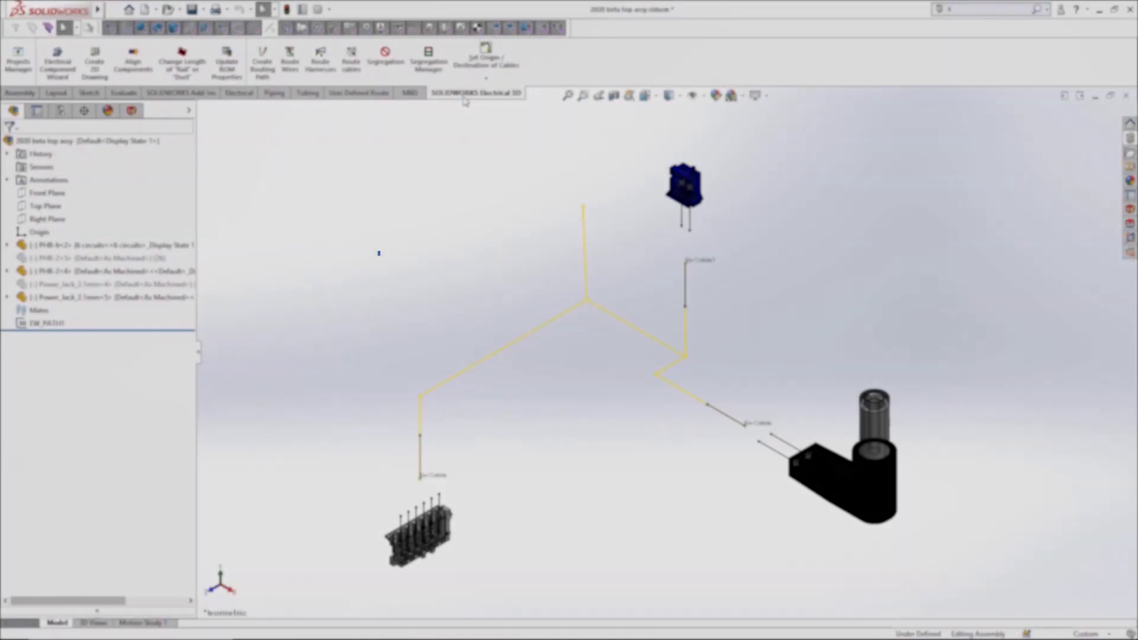
Run Route Harnesses on all harnesses with the Manual harness option, drawing the routing graph for the 2020 beta top assy assembly.
left_click(320, 60)
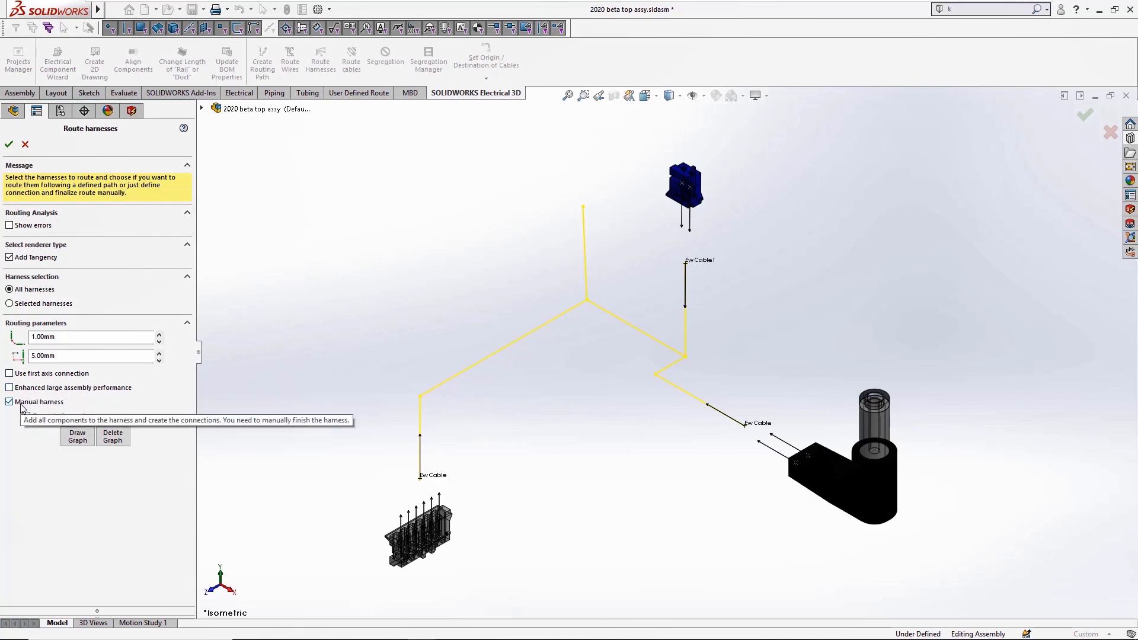
left_click(77, 436)
left_click(8, 144)
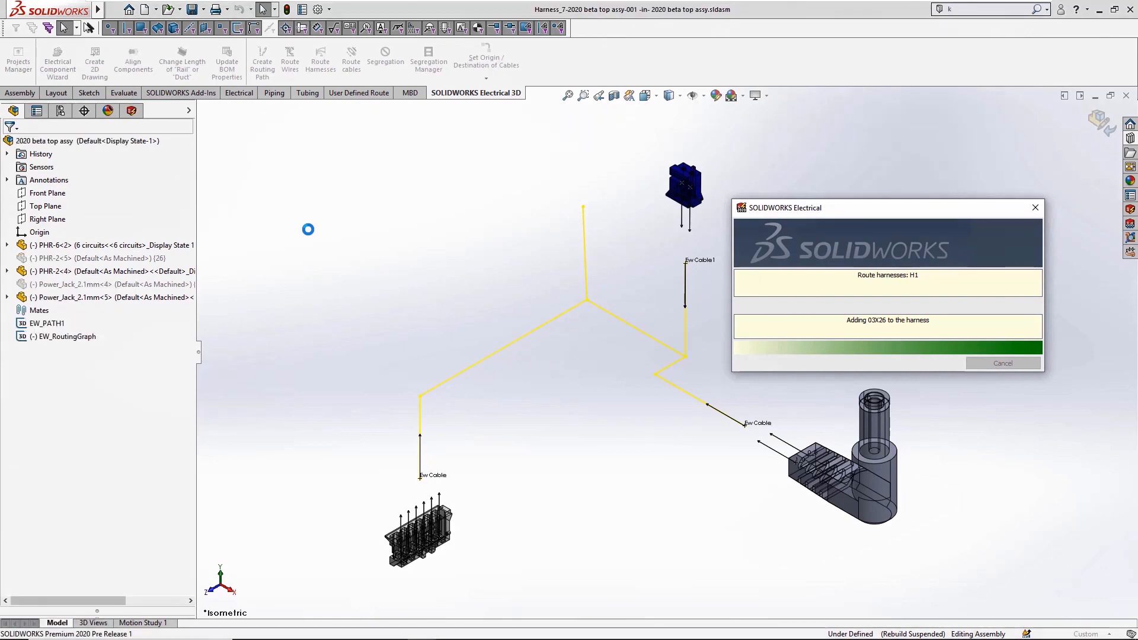
Edit the Harness_7 route and use Auto Route's guidelines mode to merge the two power jack guidelines into one route.
right_click(157, 310)
left_click(207, 143)
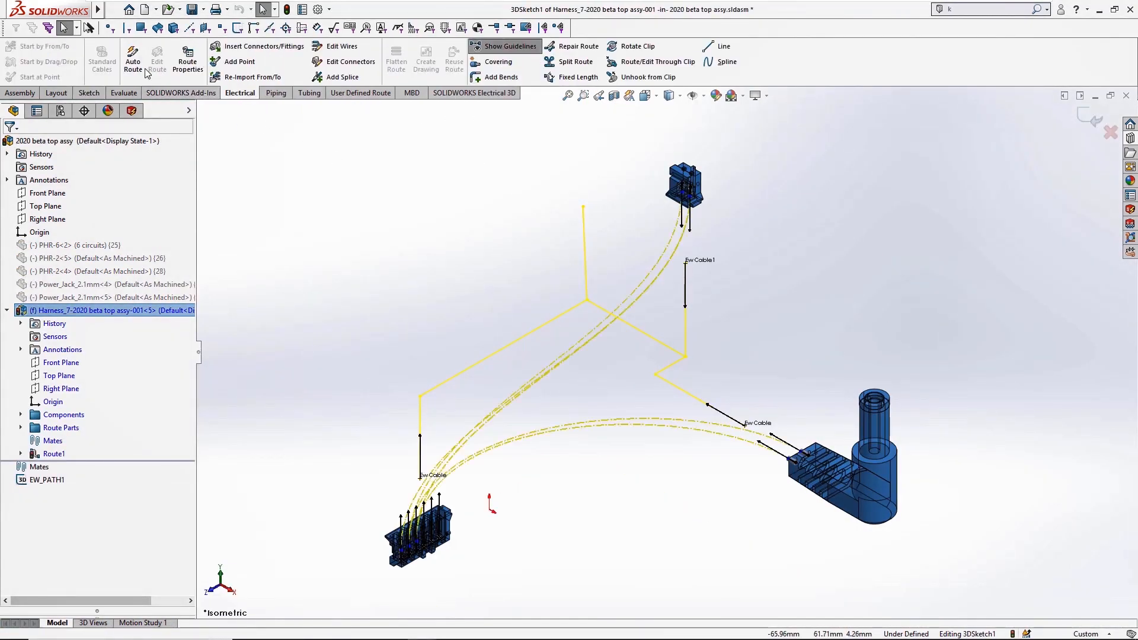
left_click(132, 61)
left_click(24, 276)
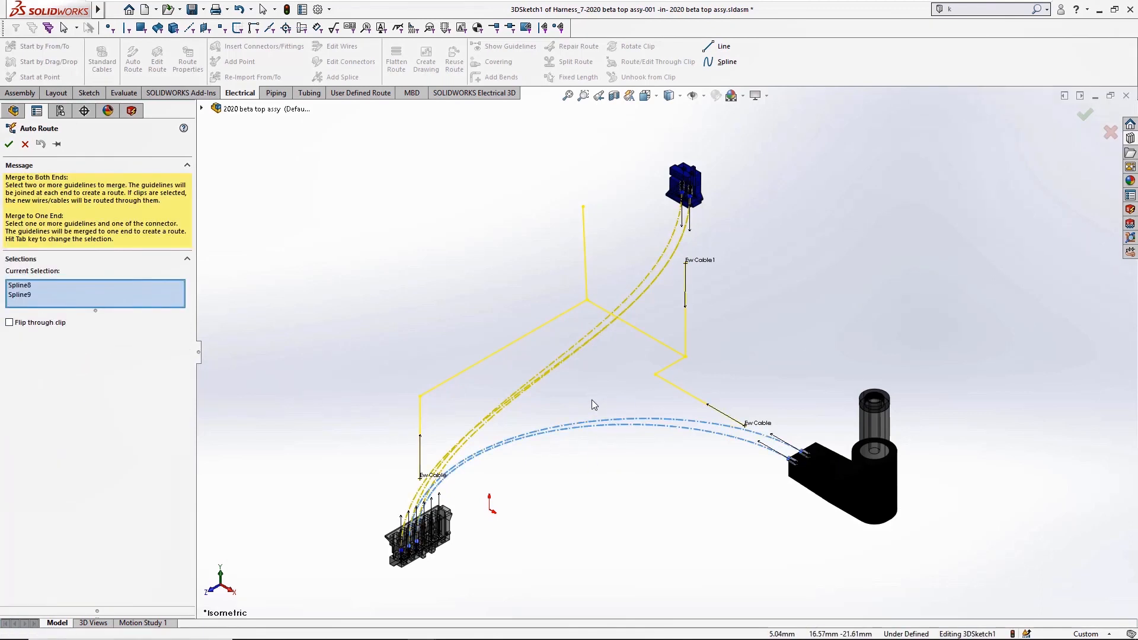
left_click(10, 145)
Merge the guidelines running to the blue two-pin connector into a route and exit the harness route editing.
left_click(605, 326)
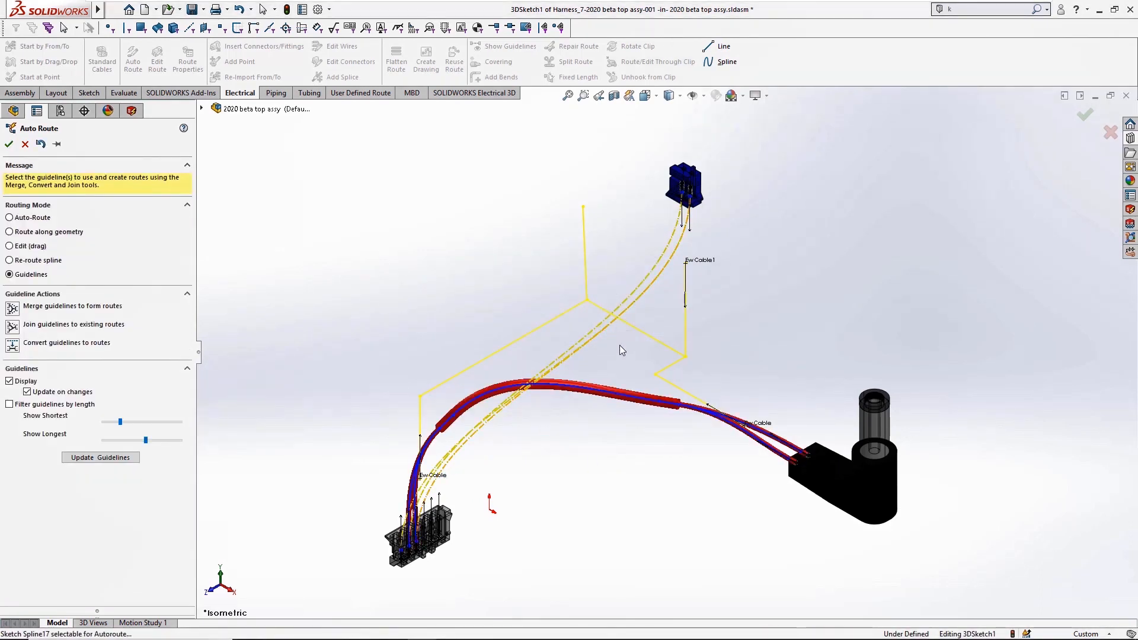
left_click(15, 306)
left_click(592, 326)
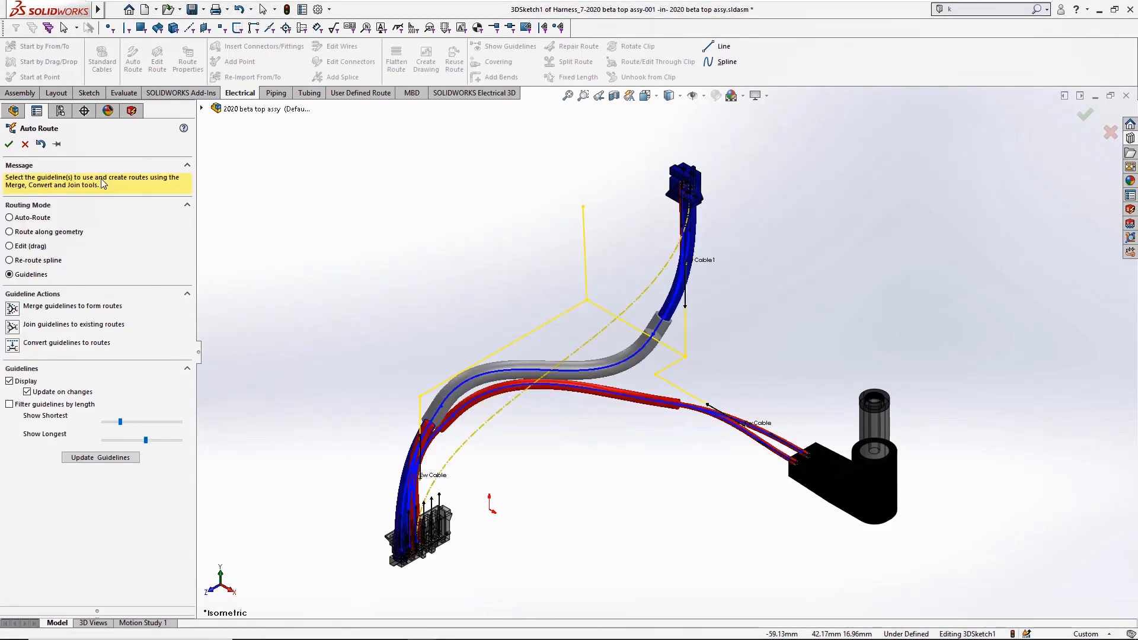
left_click(9, 144)
left_click(1087, 117)
left_click(1093, 118)
mouse_move(626, 452)
middle_mouse_down()
mouse_move(684, 421)
mouse_move(640, 460)
middle_mouse_up()
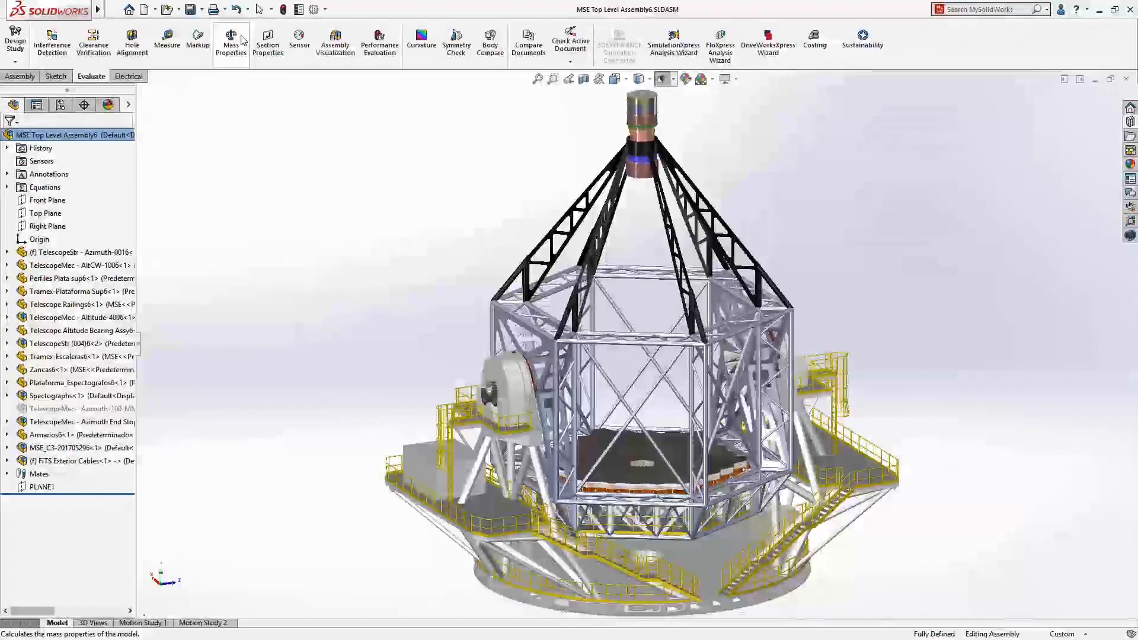
Examine the mass properties of the MSE Top Level Assembly6 assembly.
left_click(234, 39)
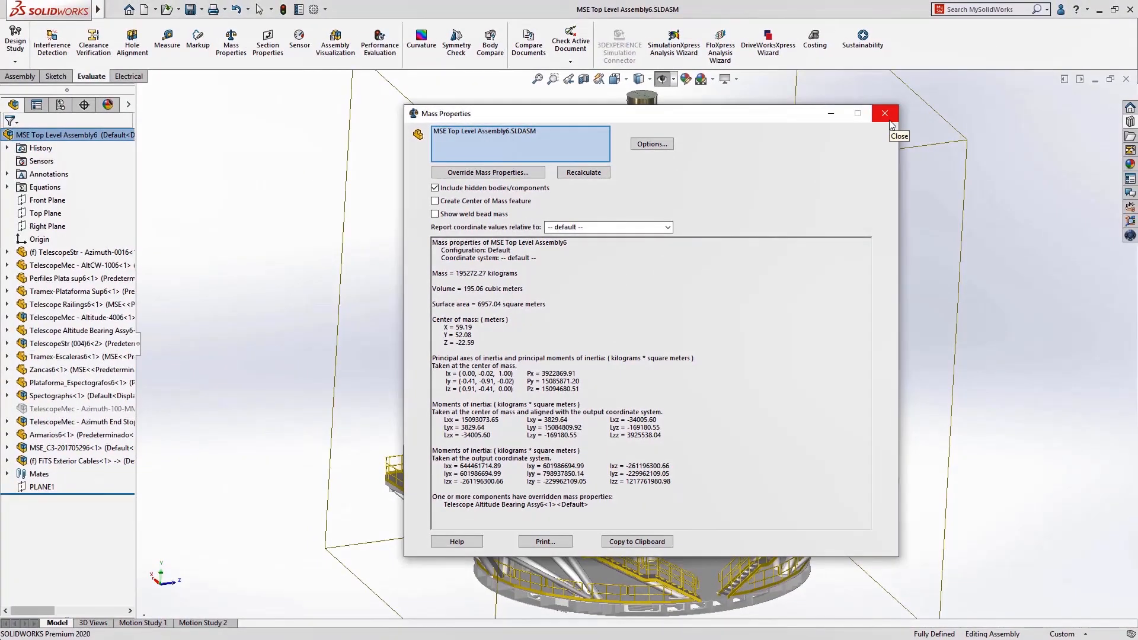
left_click(889, 121)
Open the Harness_2 route in the FiTS Exterior Cables assembly and check Fiber Optic Cable_1's mass per unit length with Edit Wires.
key("ctrl+Tab")
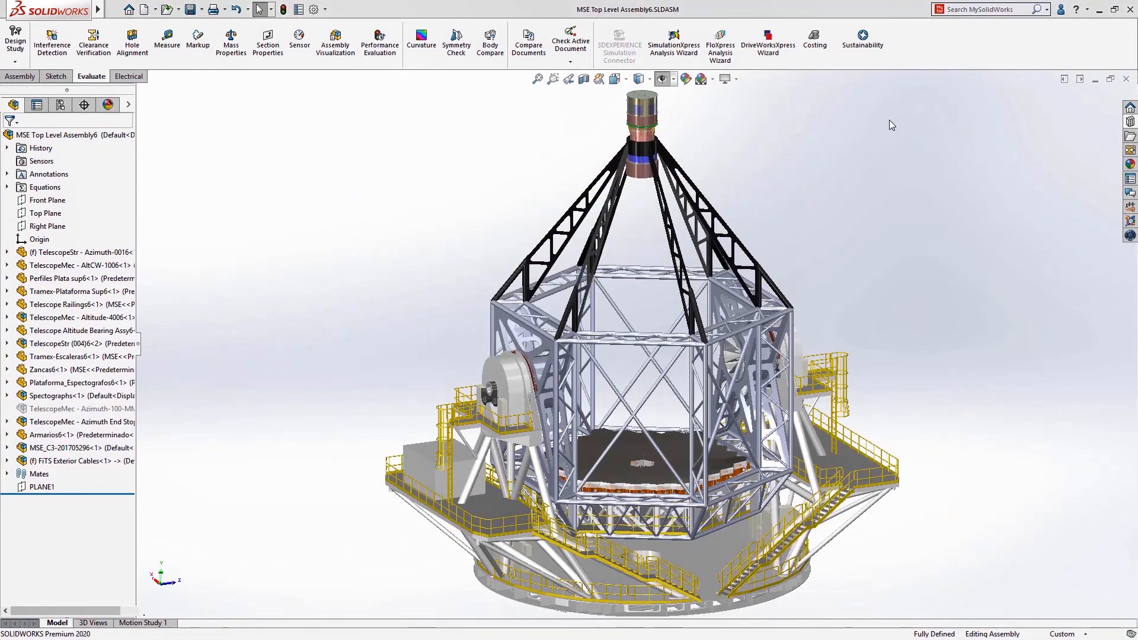
scroll(525, 442, "down", 8)
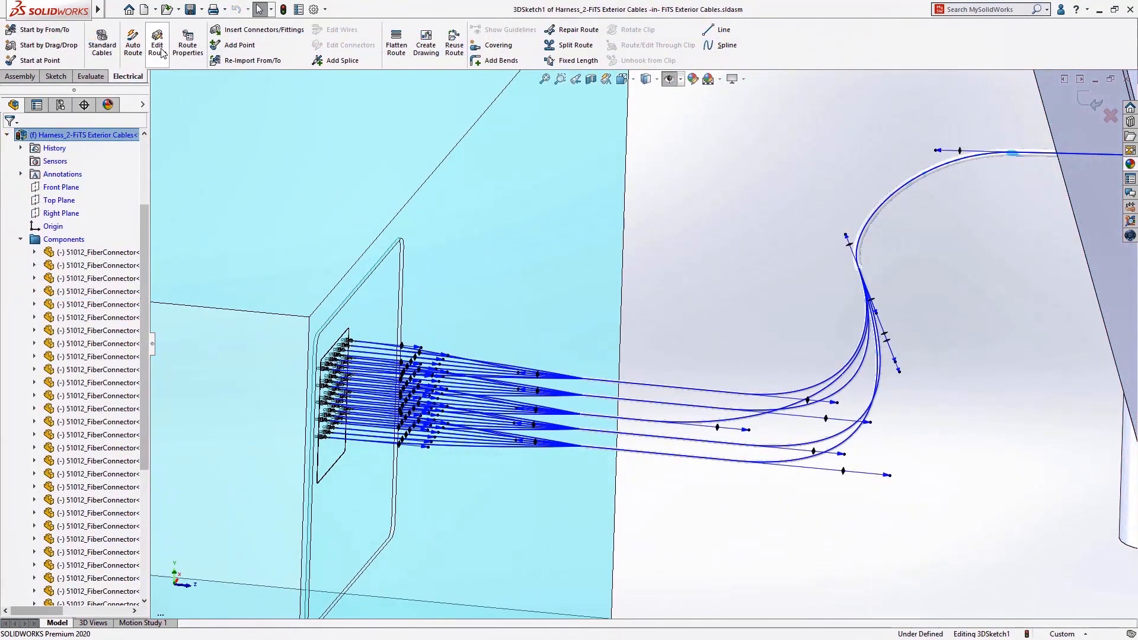
left_click(161, 52)
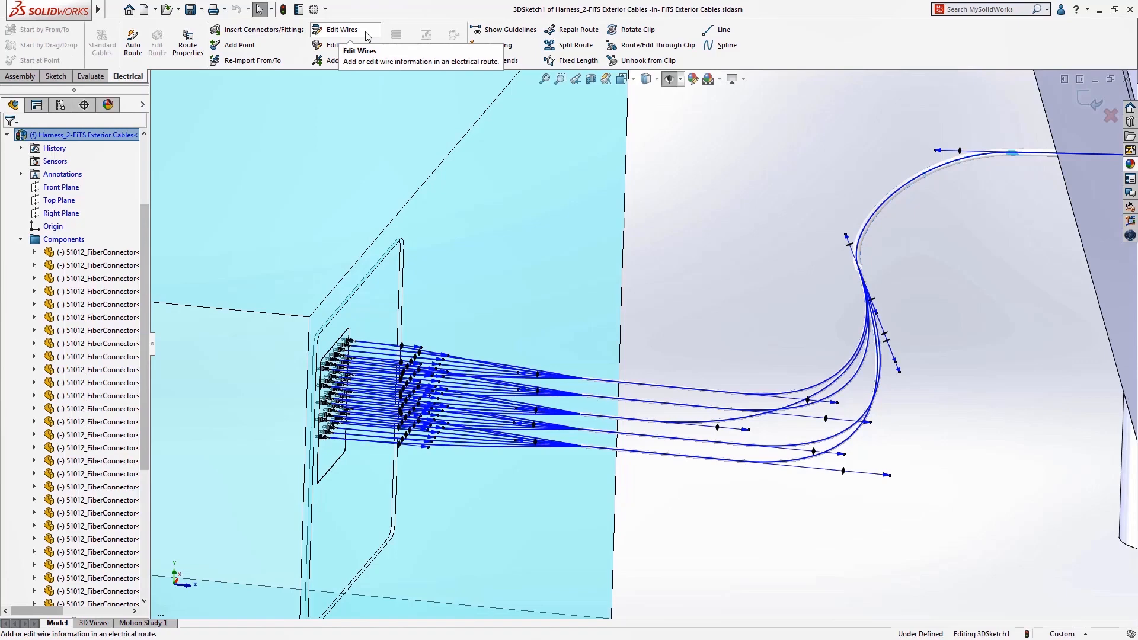
left_click(342, 30)
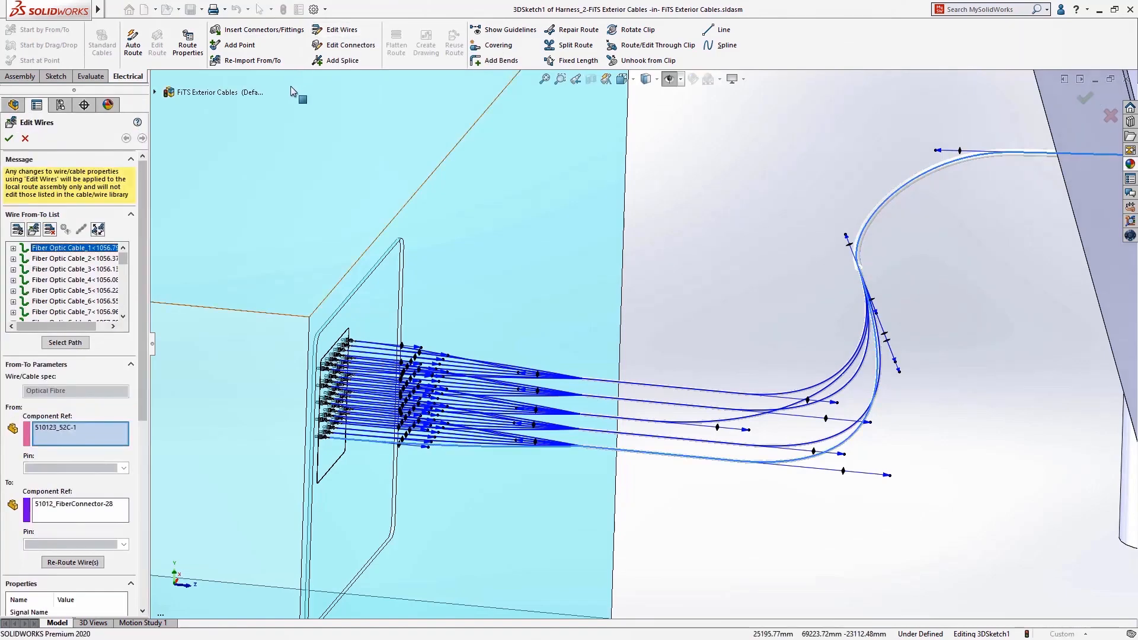
left_click_drag(140, 238, 140, 358)
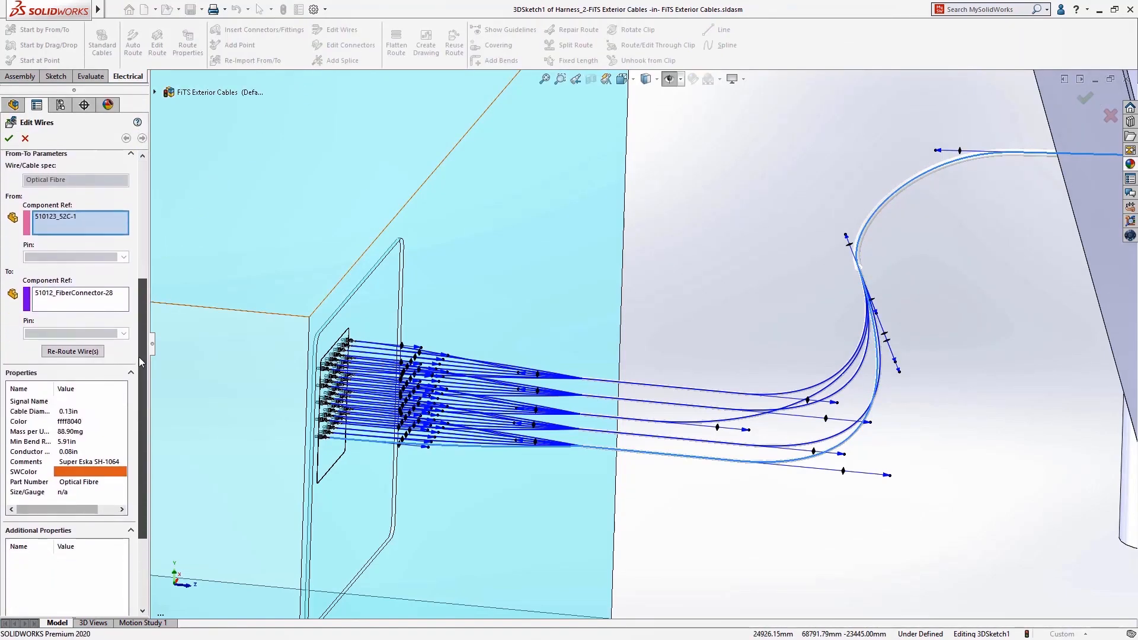
left_click(30, 432)
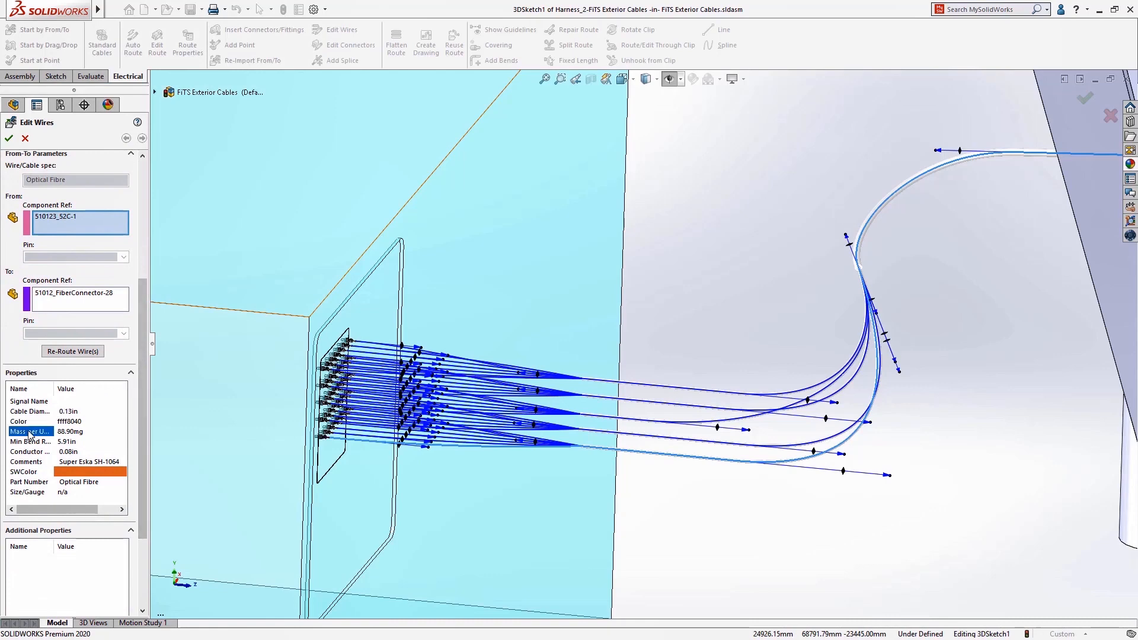
left_click(9, 138)
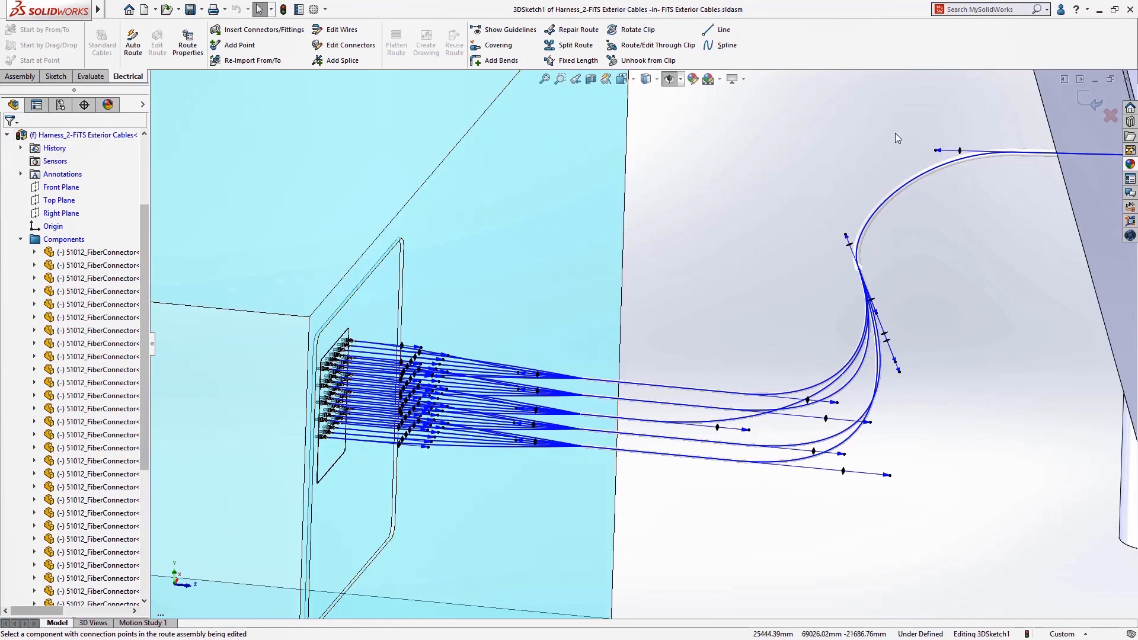
left_click(1088, 105)
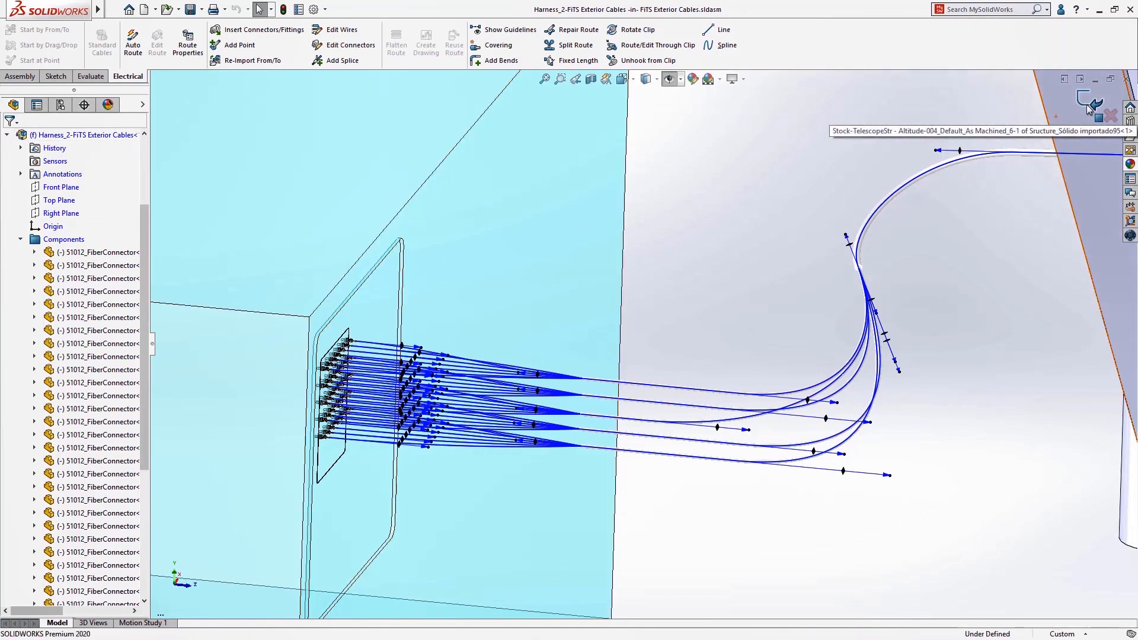
left_click(1089, 107)
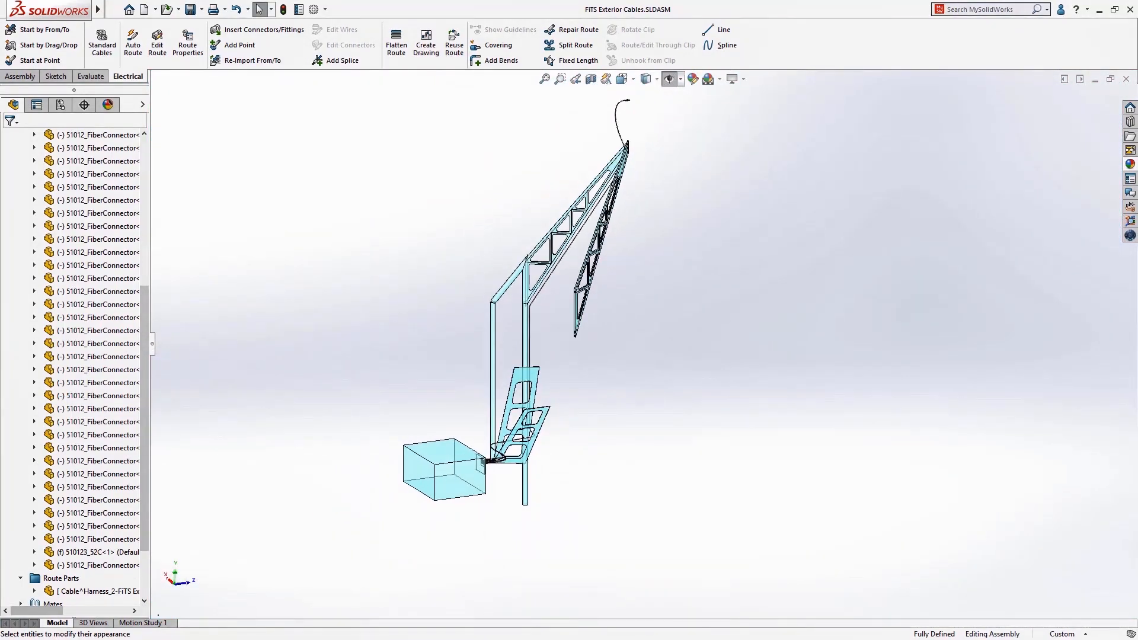
Return to the MSE Top Level Assembly6 assembly and recalculate its mass properties.
key("ctrl+Tab")
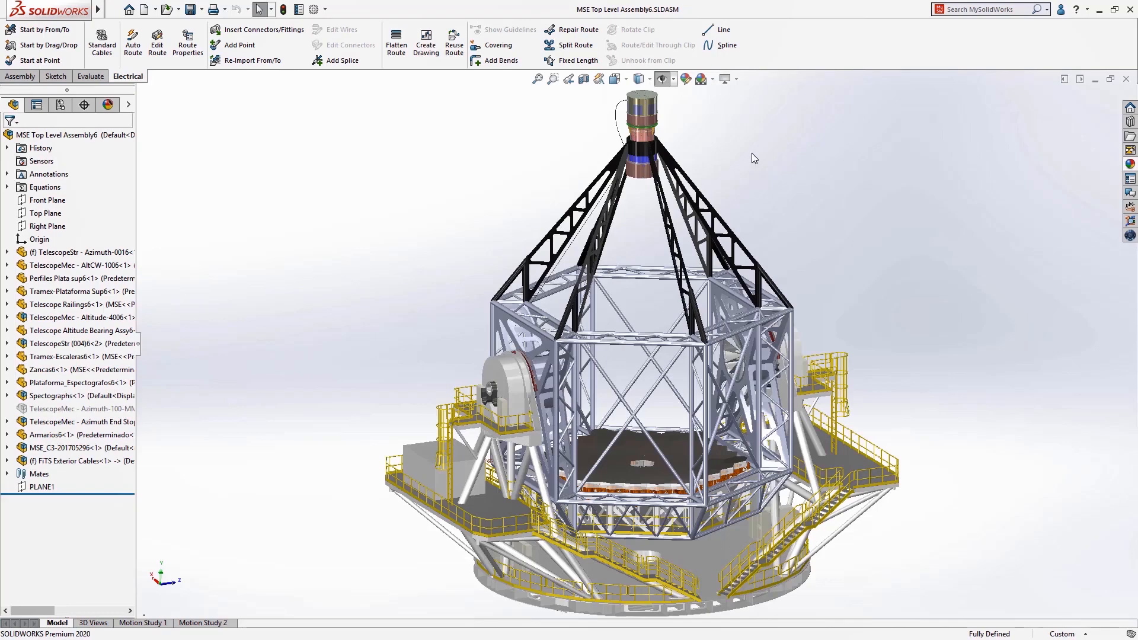
left_click(91, 77)
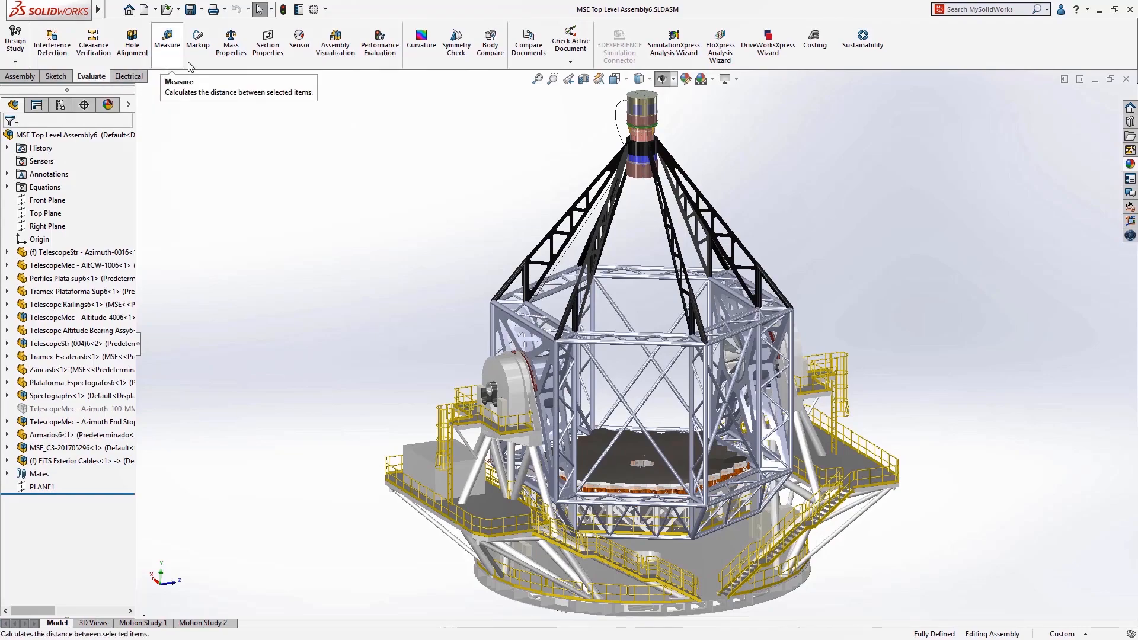
left_click(228, 56)
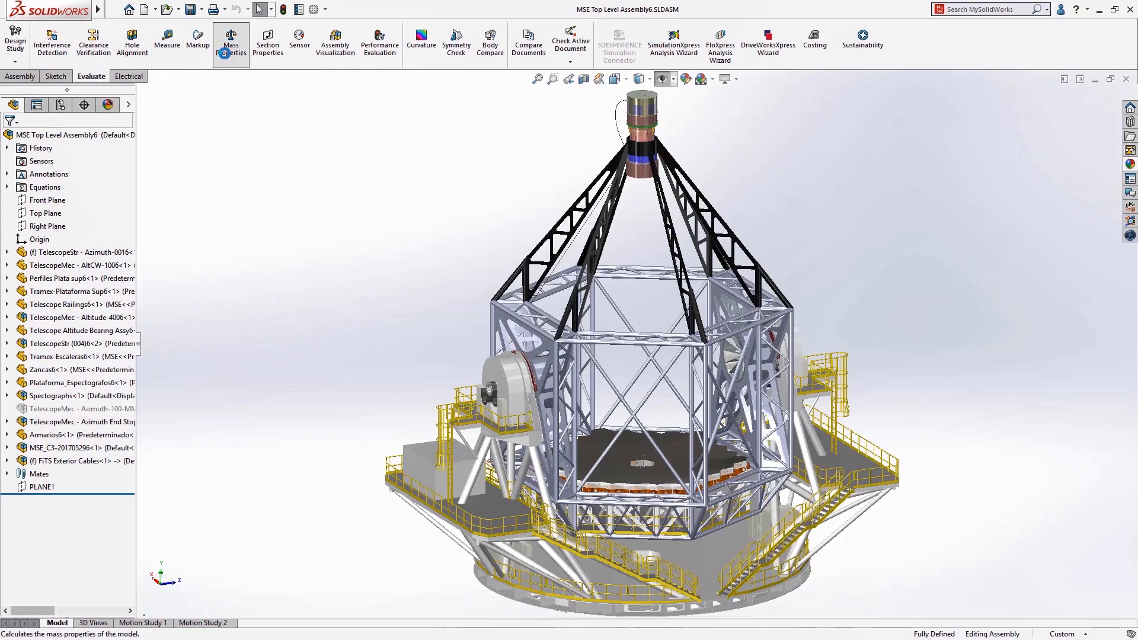